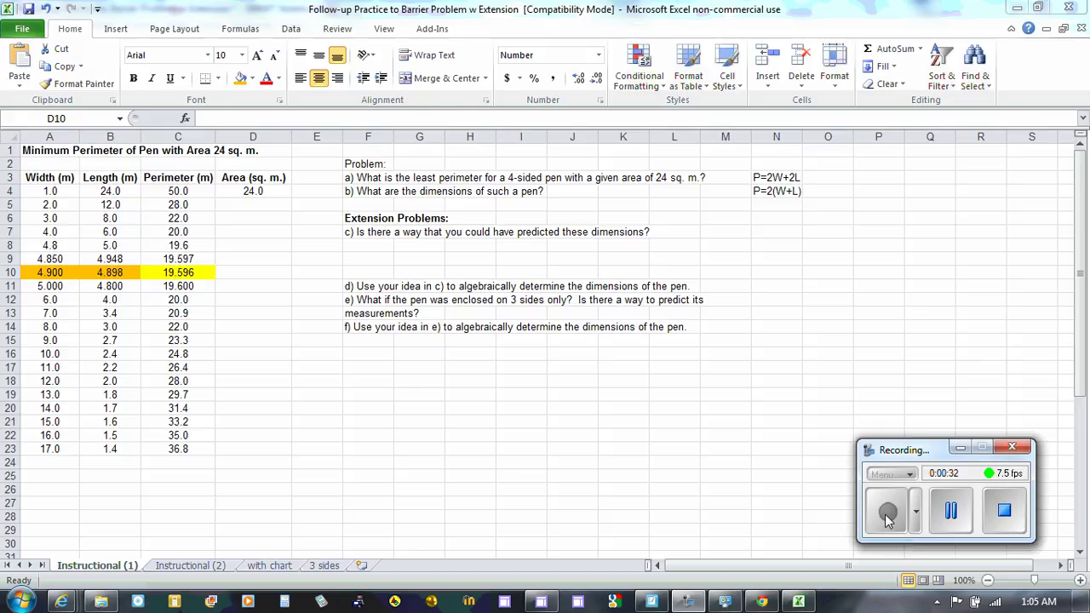
Step: Delete the two perimeter formula notes, P=2W+2L and P=2(W+L), from cells N3 and N4
click(769, 176)
key(Delete)
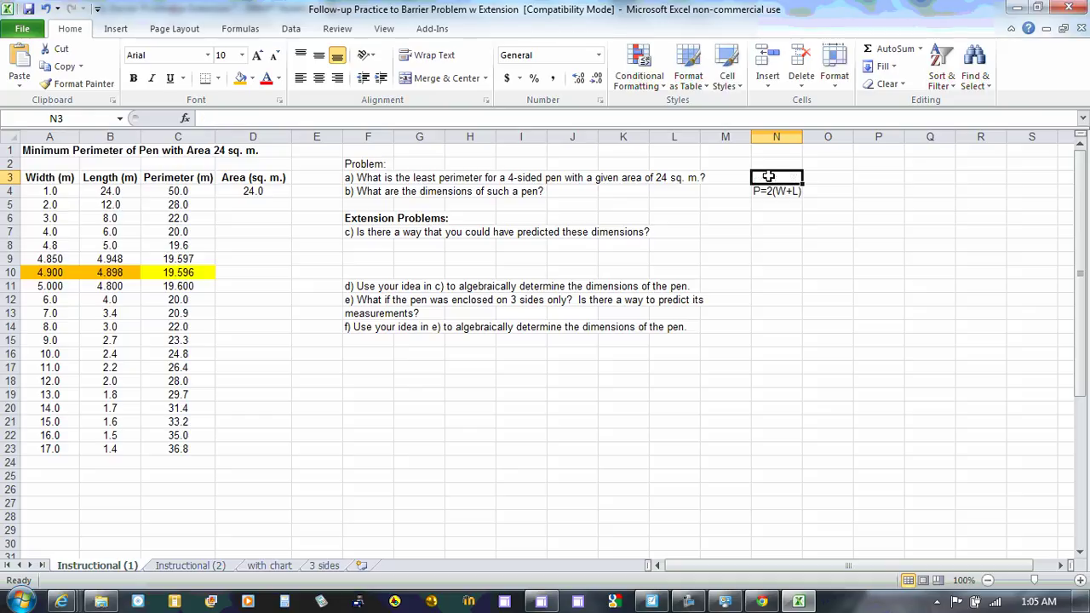
key(Down)
key(Delete)
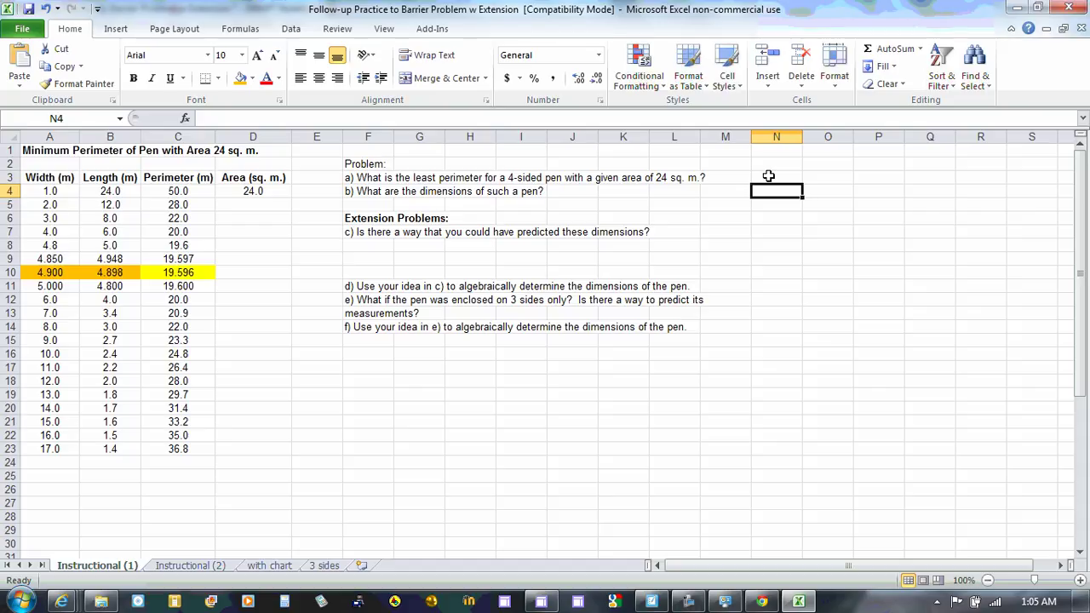
key(Down)
key(Down)
key(Left)
key(Left)
key(Left)
key(Left)
key(Left)
key(Left)
key(Left)
key(Left)
key(Left)
key(Left)
key(Left)
key(Left)
key(Left)
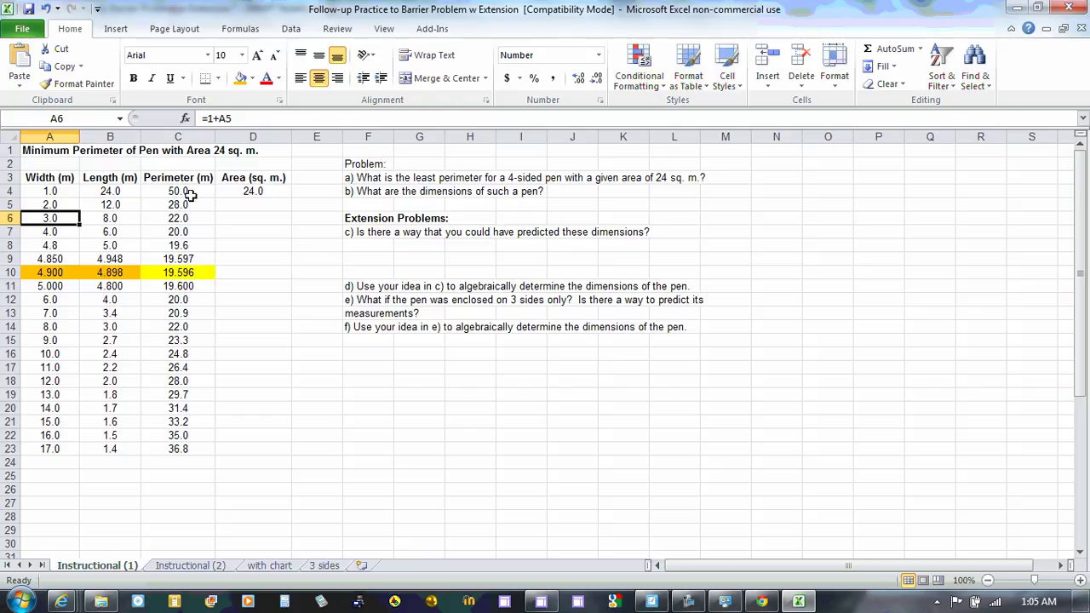
Step: Clear all the Perimeter (m) values in cells C4 to C23
drag(189, 192, 171, 449)
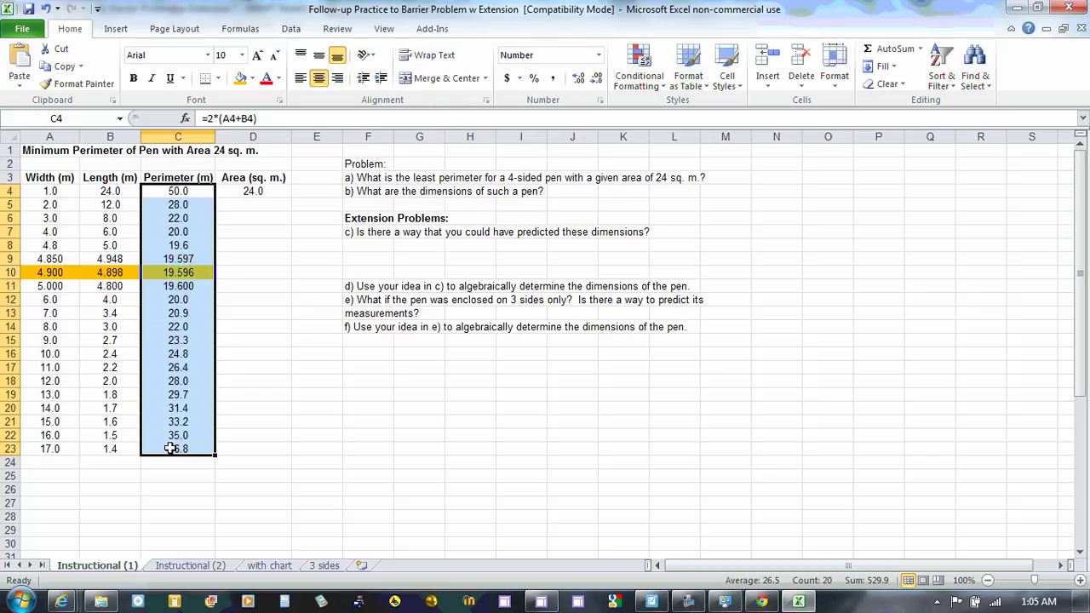
key(Delete)
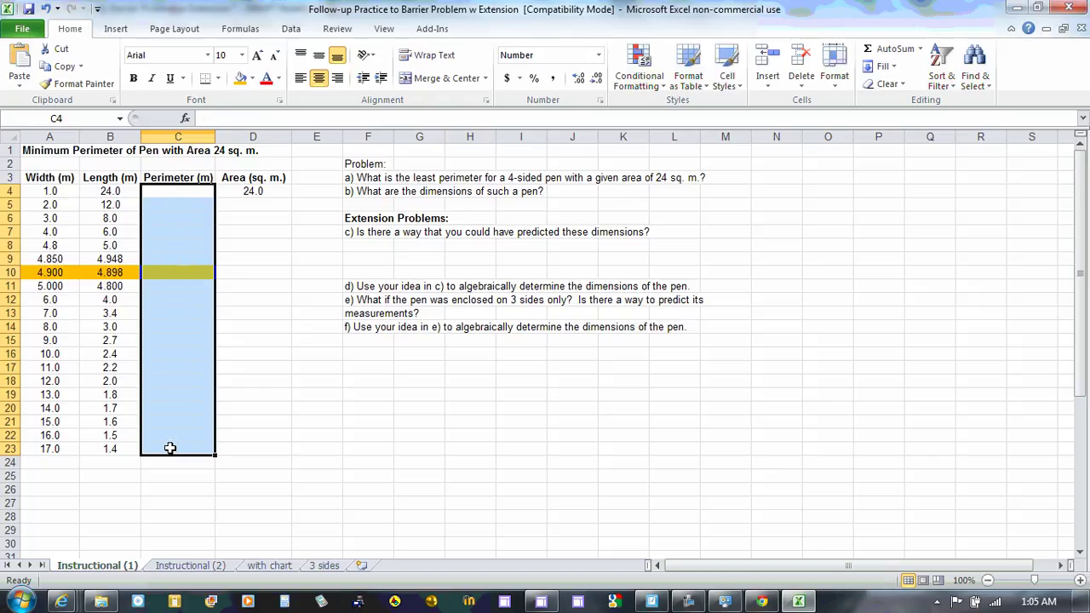
Step: Enter the three-sided pen perimeter formula =2*A4+B4 in cell C4
click(108, 192)
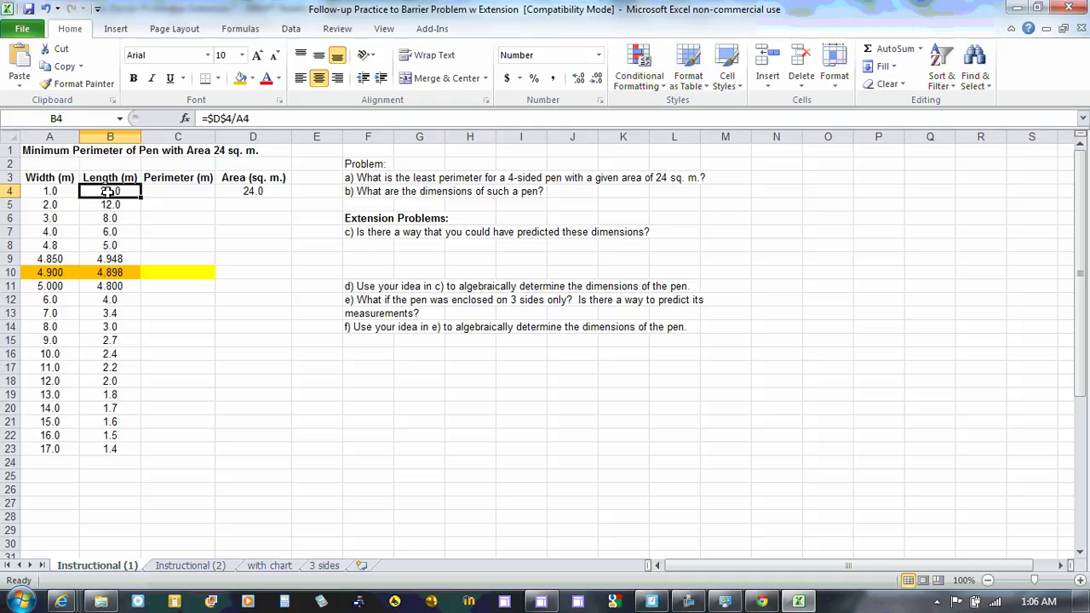
click(231, 191)
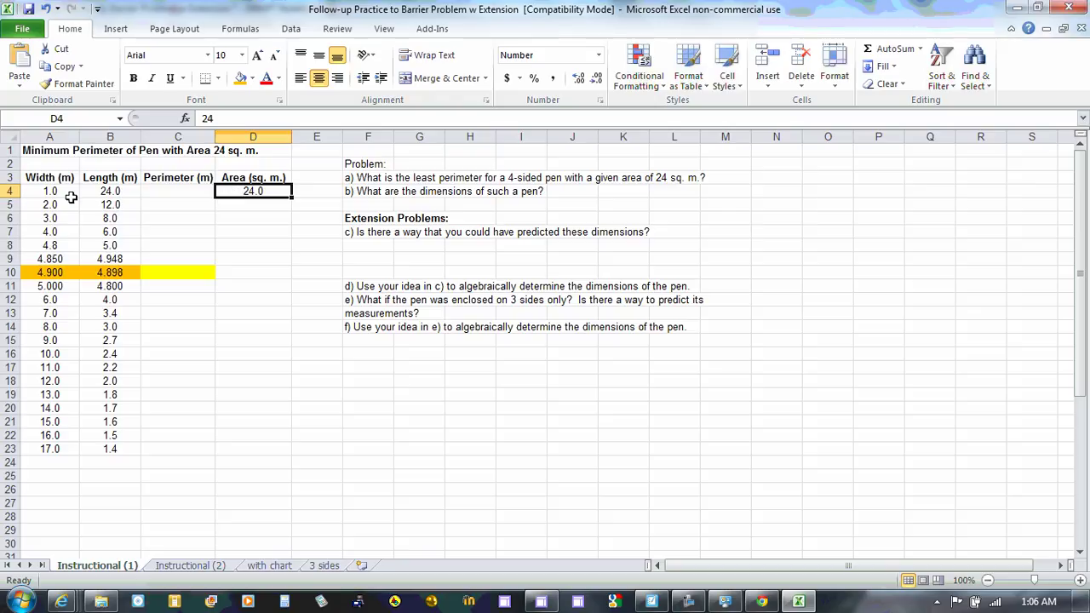
click(34, 192)
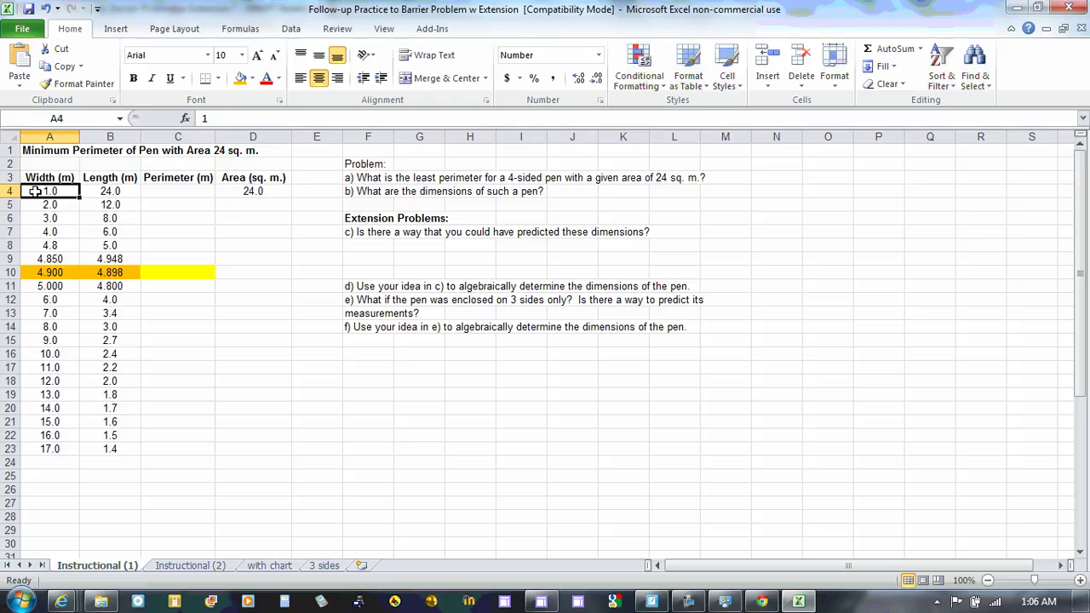
click(176, 187)
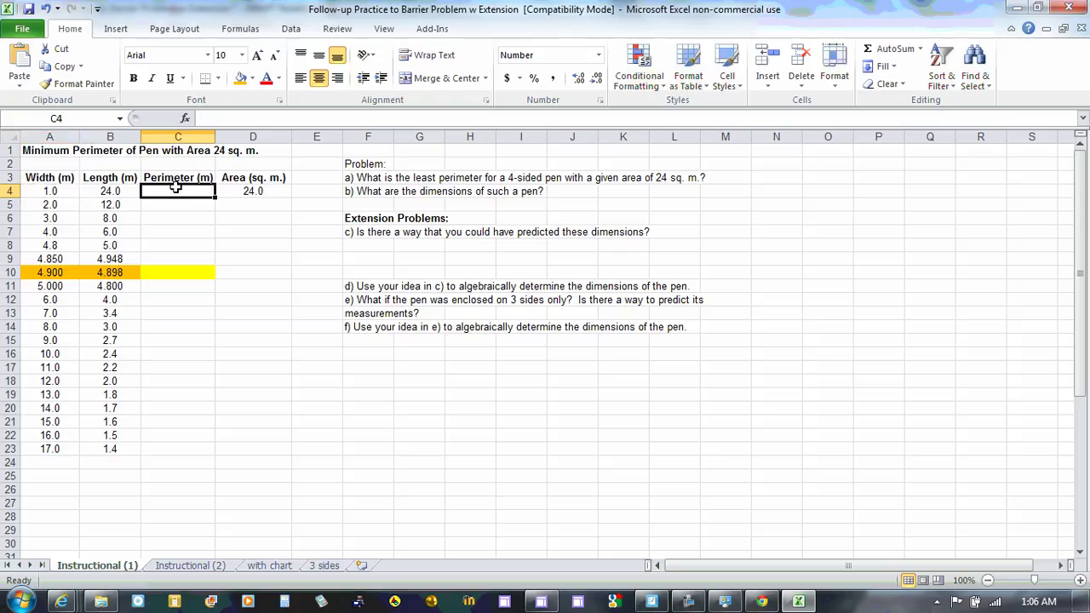
text(=)
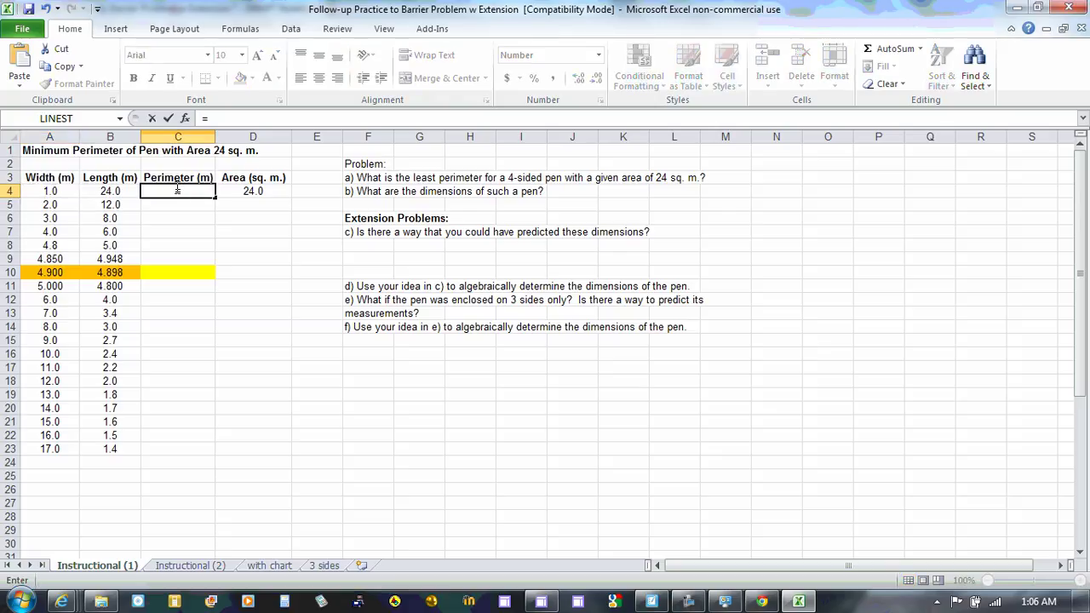
text(2*a)
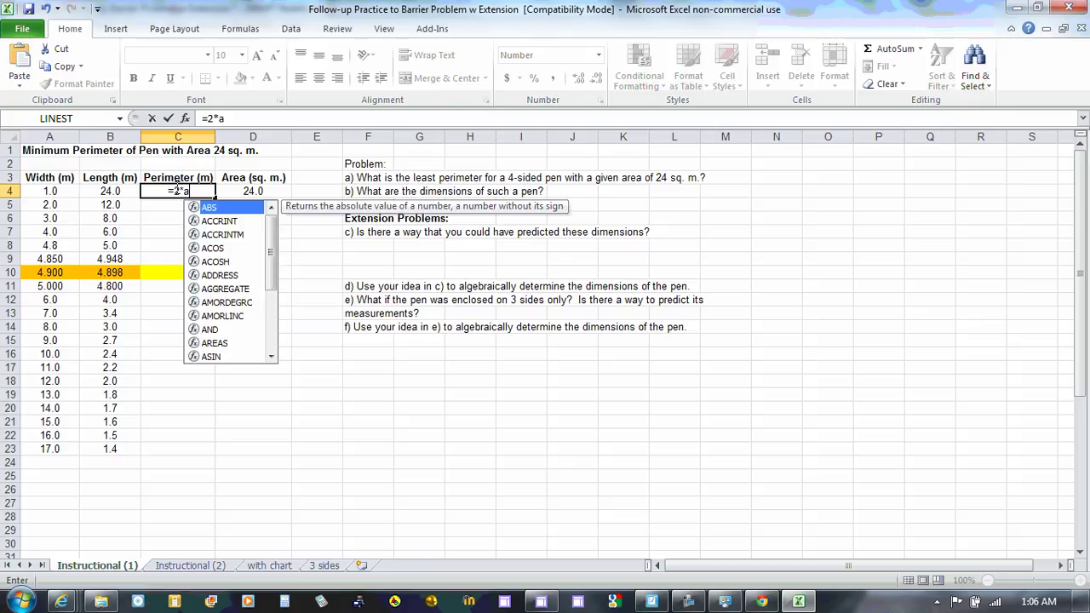
text(4)
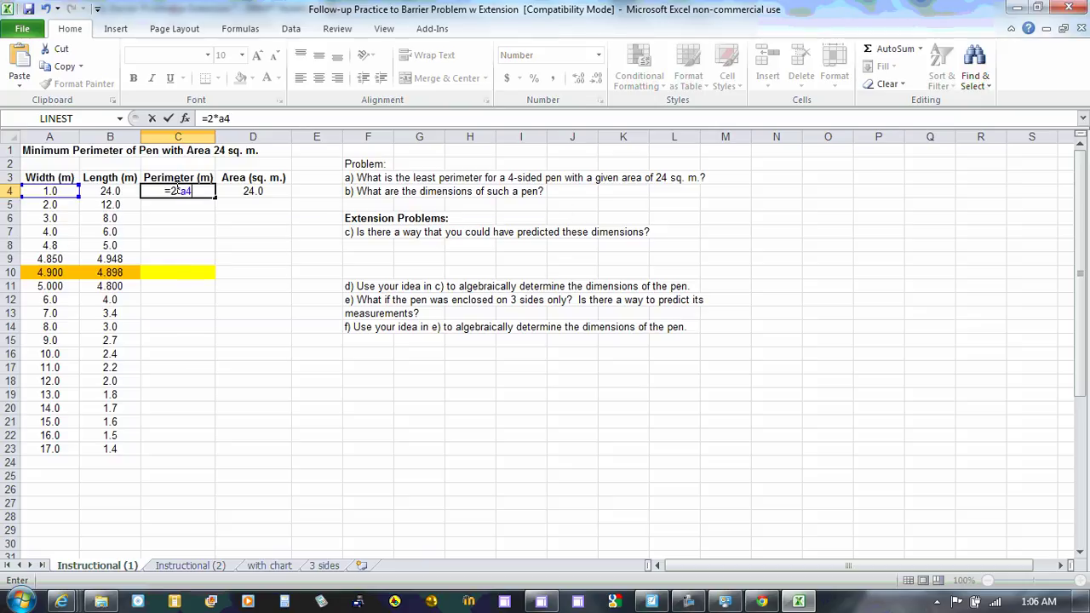
text(+b)
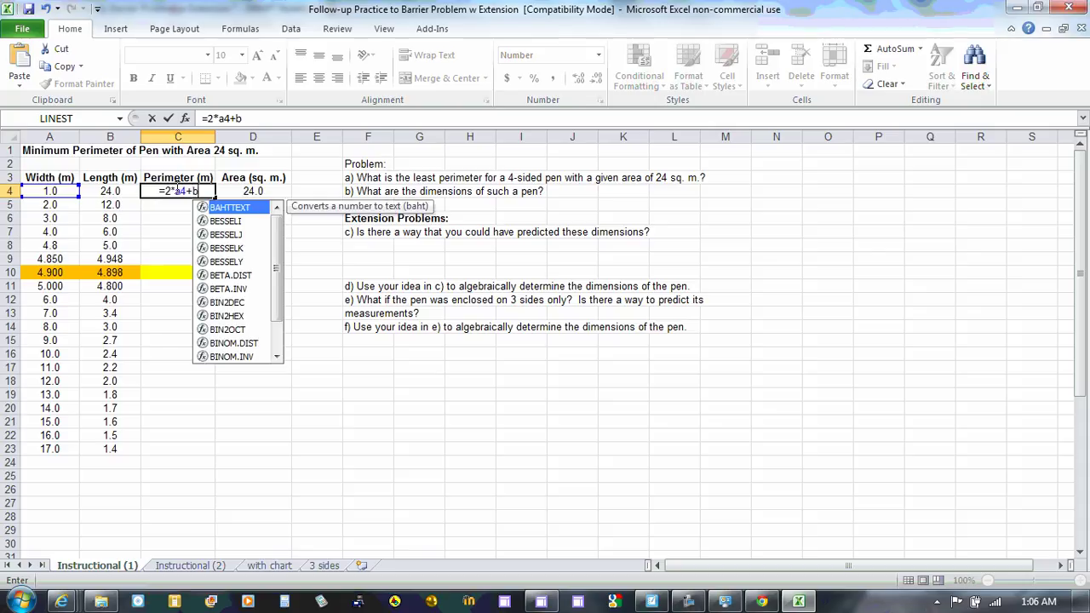
text(4)
key(Return)
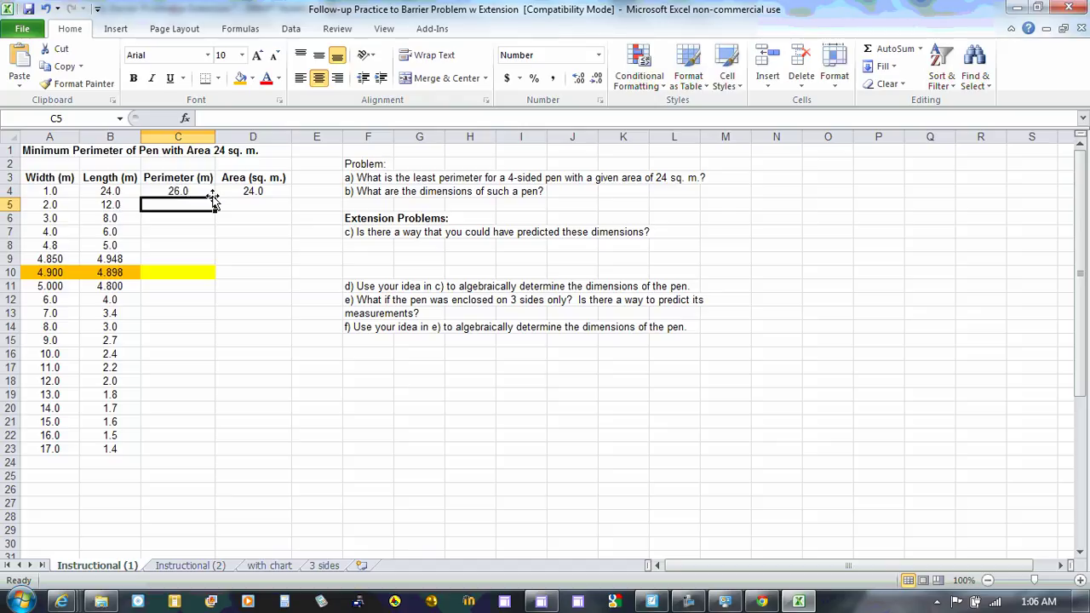
Step: Fill the perimeter formula from C4 down through C23
click(204, 193)
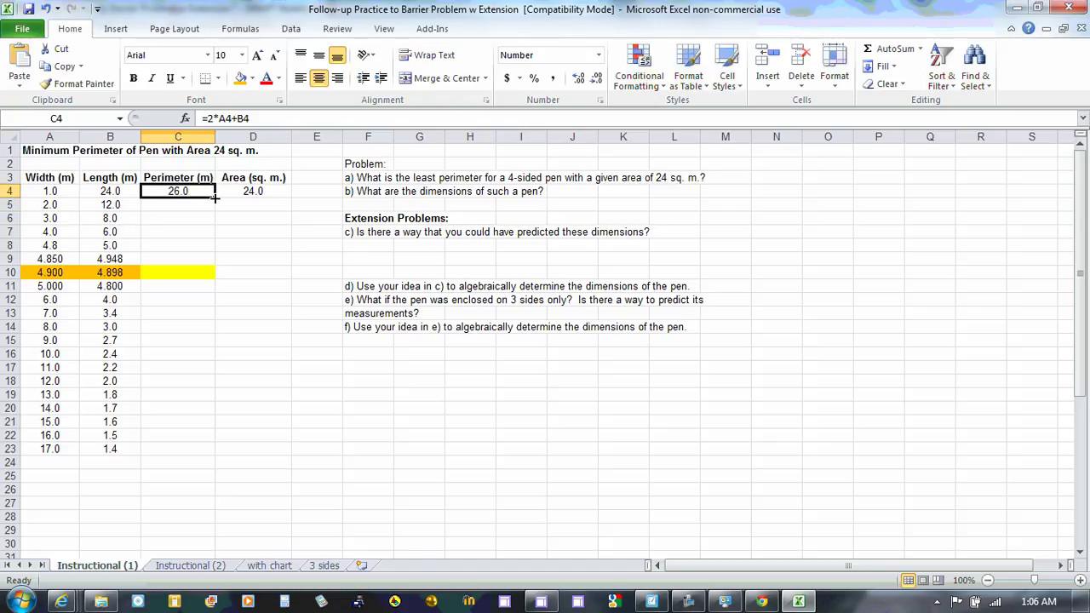
drag(216, 198, 204, 453)
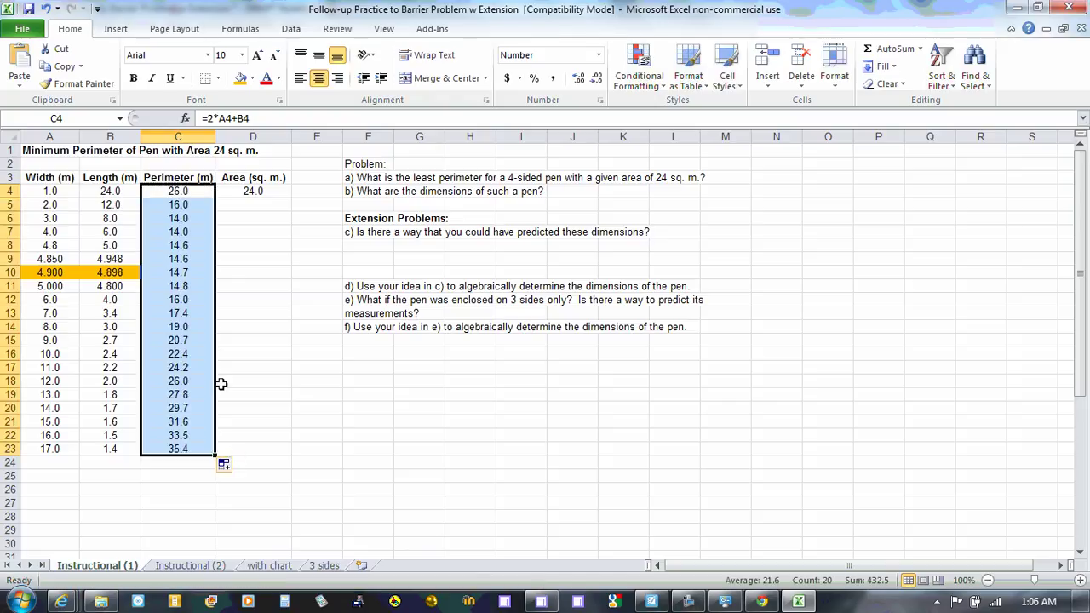
click(253, 271)
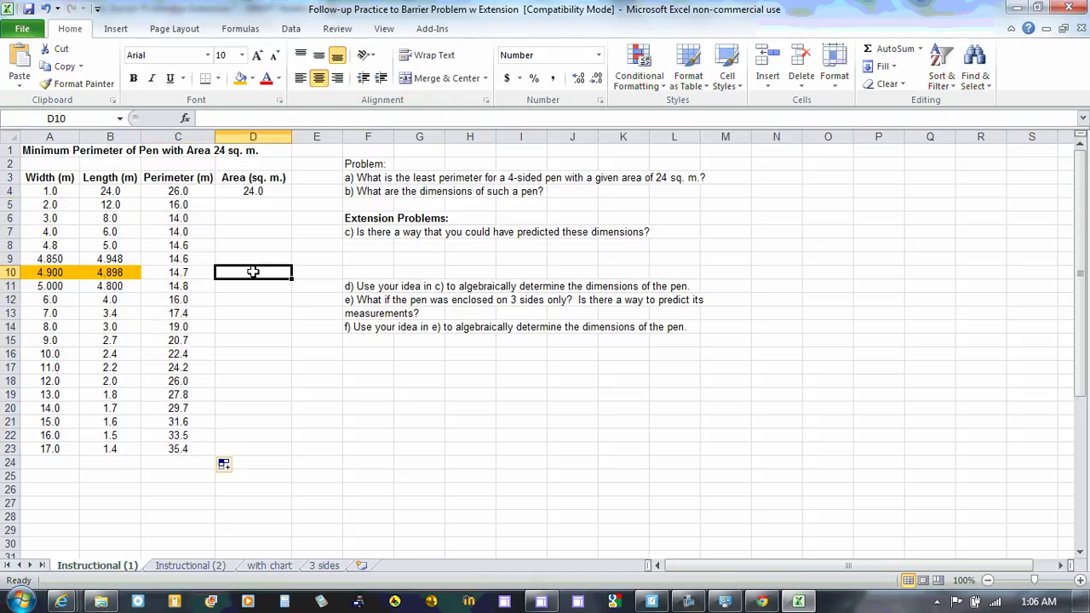
Step: Examine the Perimeter column from row 10 up to row 6, comparing rows 6 and 7 and their widths to locate the minimum
click(183, 271)
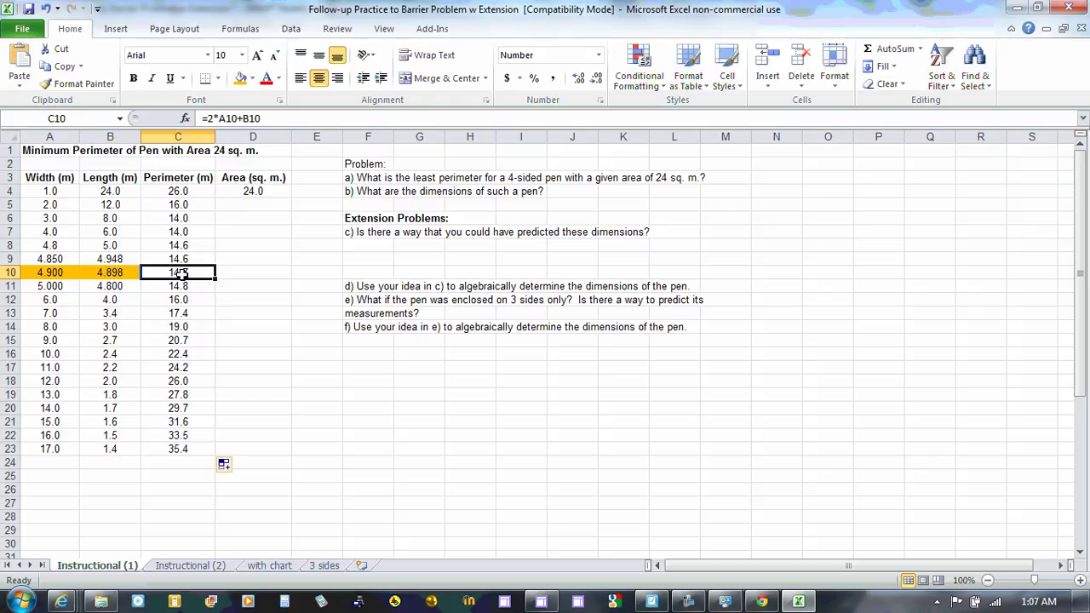
key(Up)
key(Up)
key(Up)
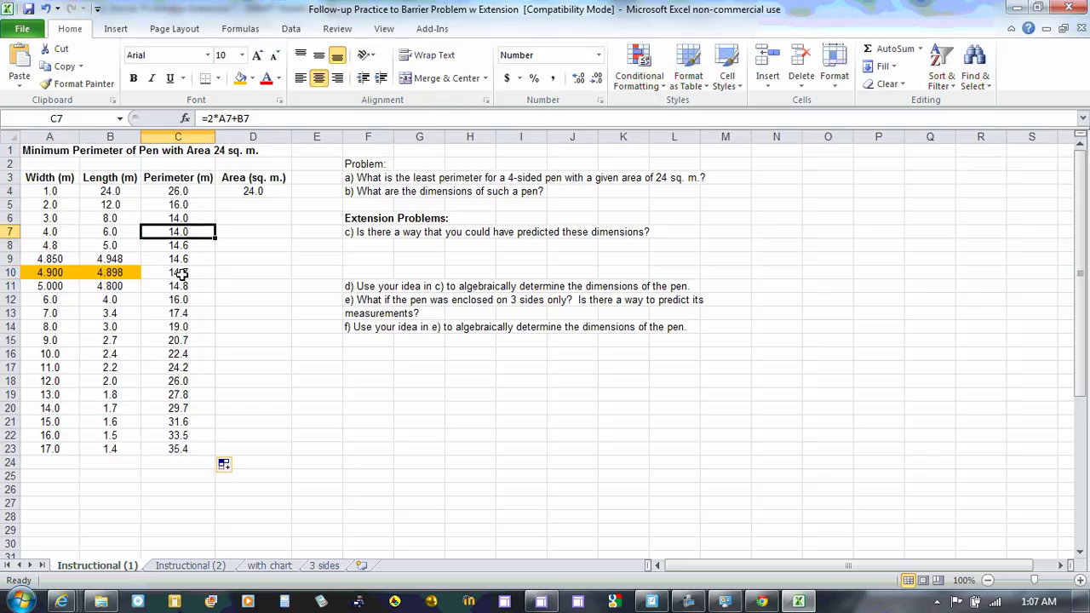
key(Up)
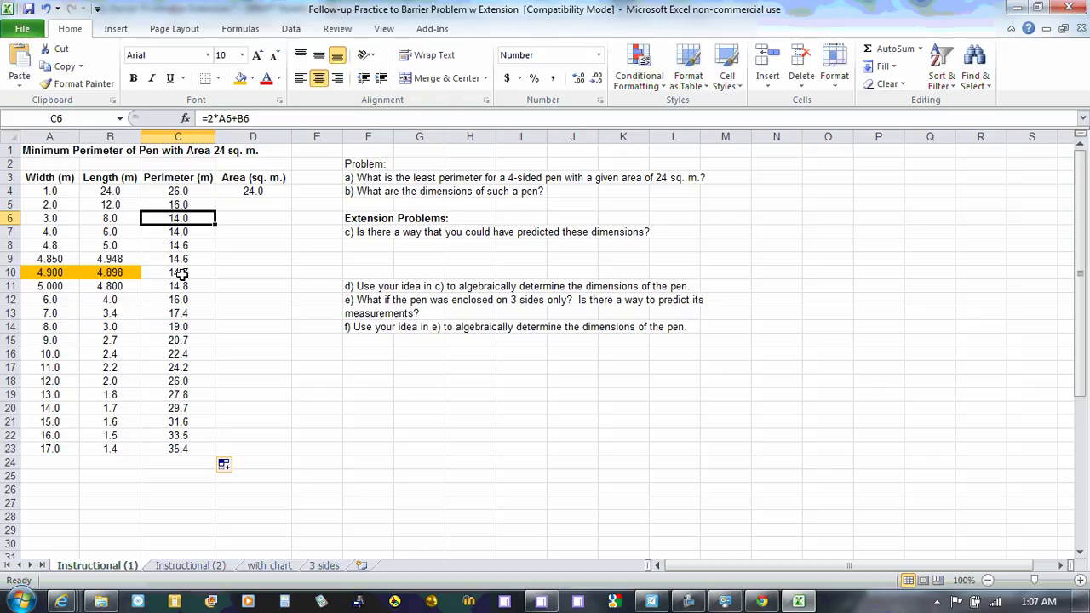
key(Down)
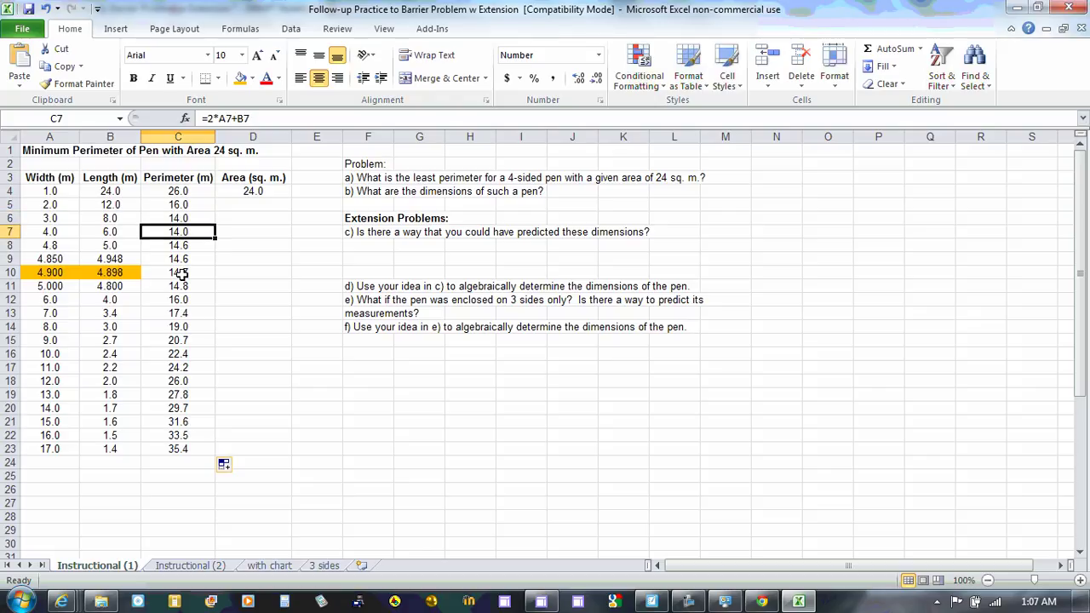
key(Up)
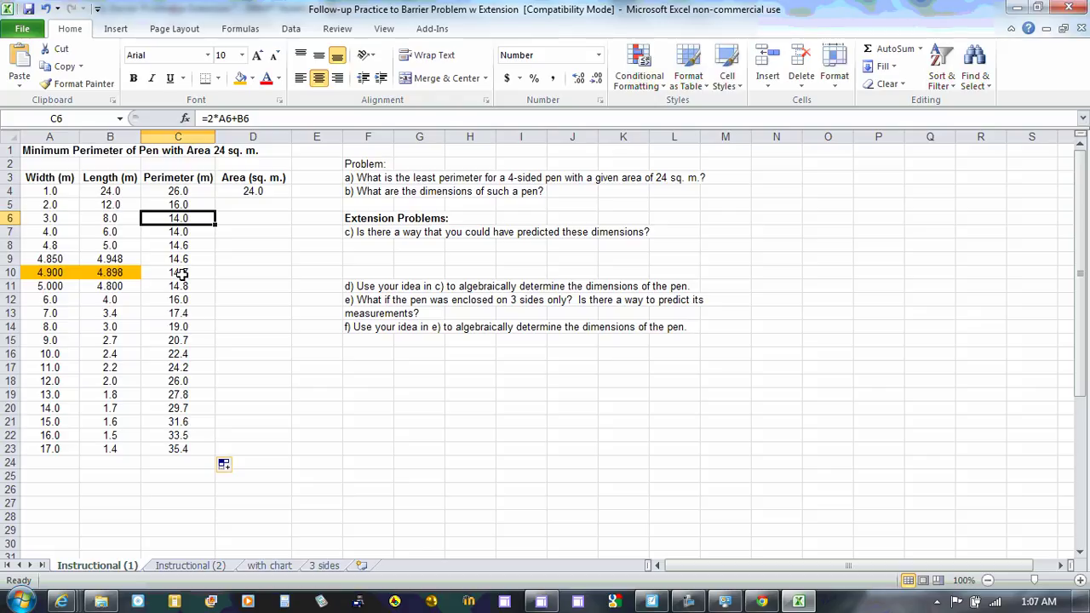
key(Down)
key(Up)
key(Down)
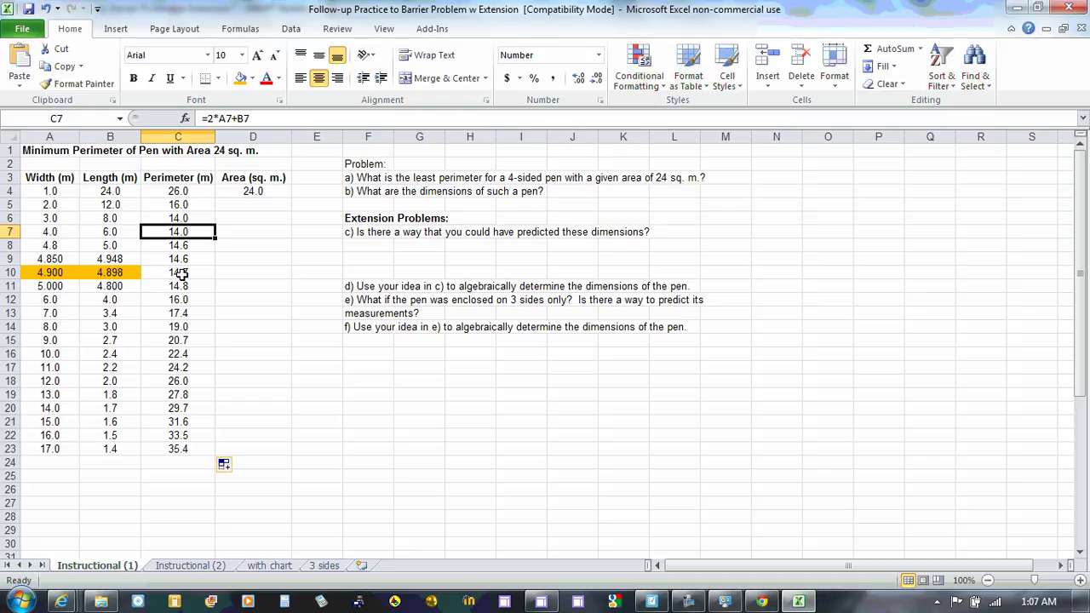
key(Left)
key(Left)
key(Up)
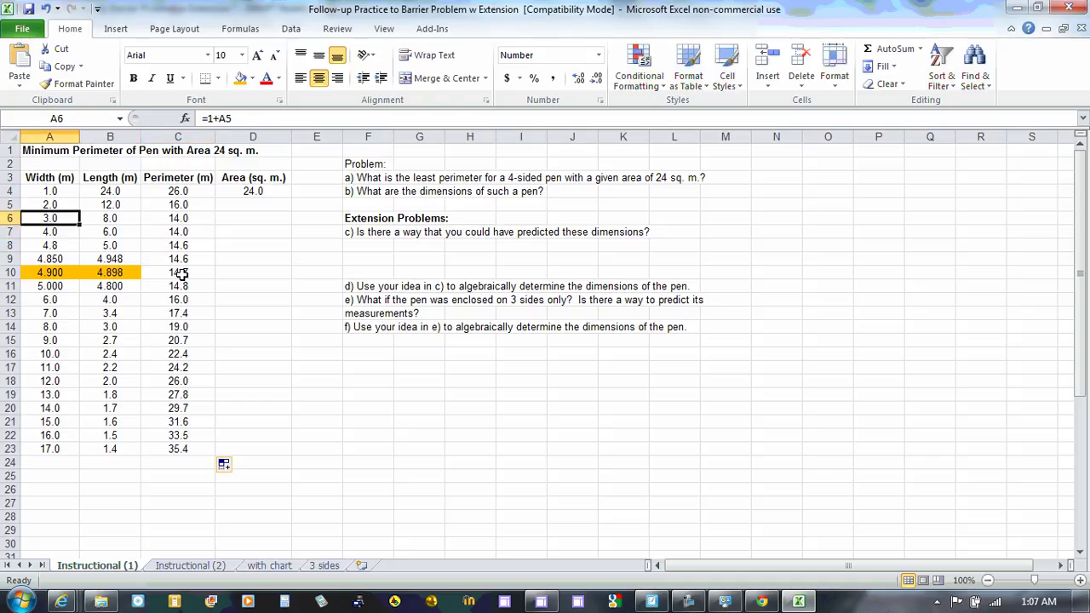
key(Down)
key(Up)
key(Down)
key(Up)
key(Down)
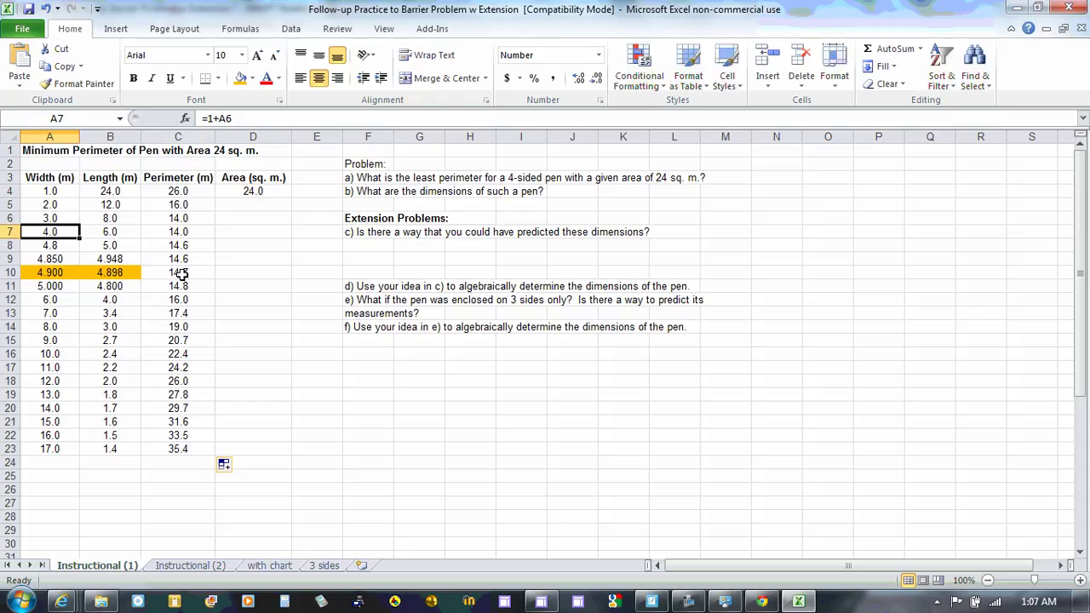
key(Right)
key(Right)
key(Up)
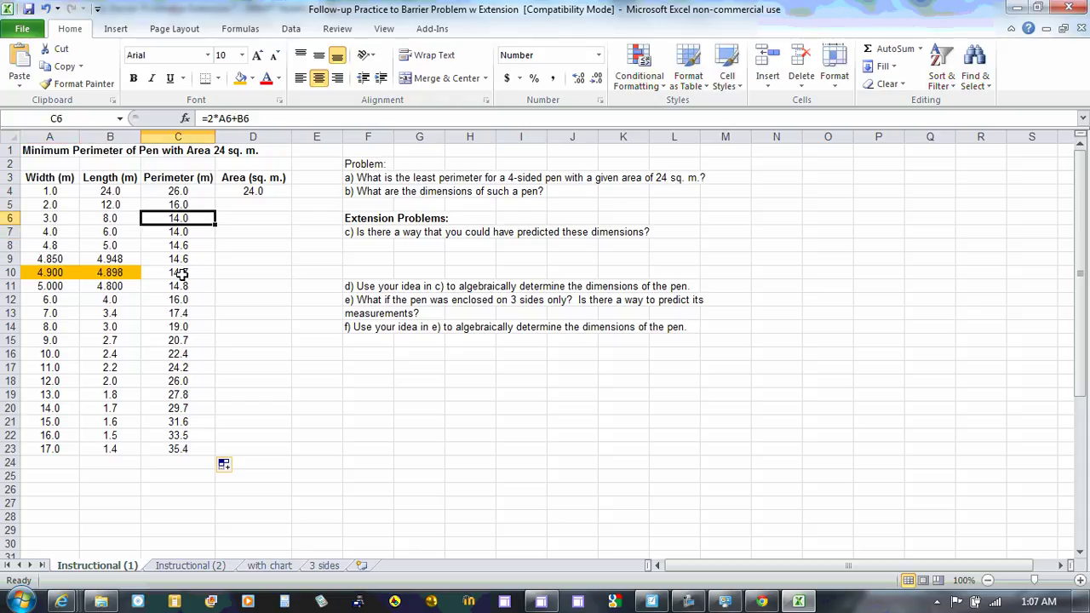
key(Down)
key(Up)
key(Down)
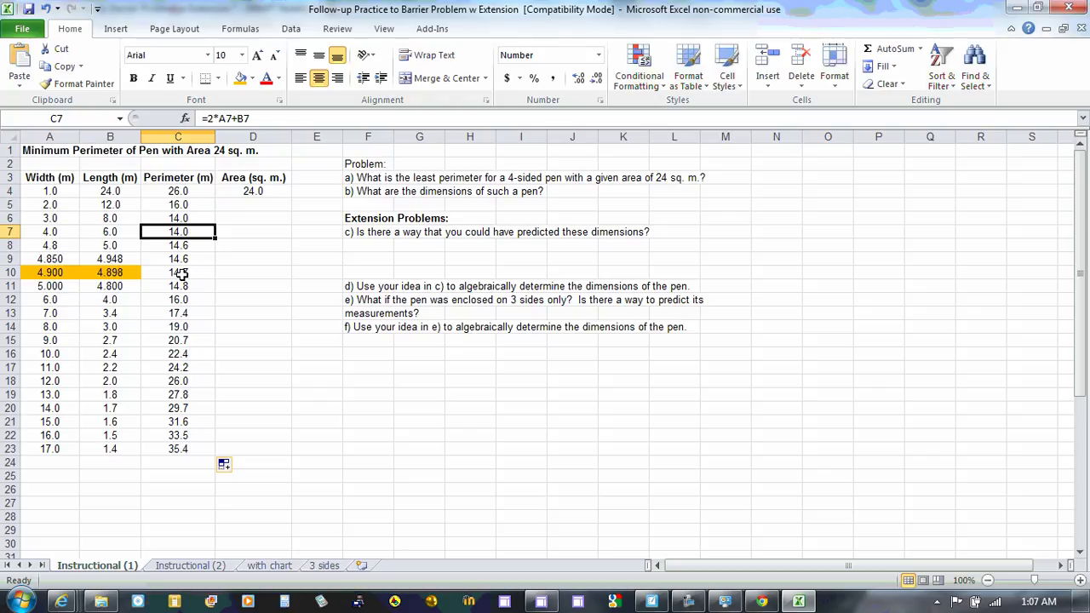
key(Left)
key(Left)
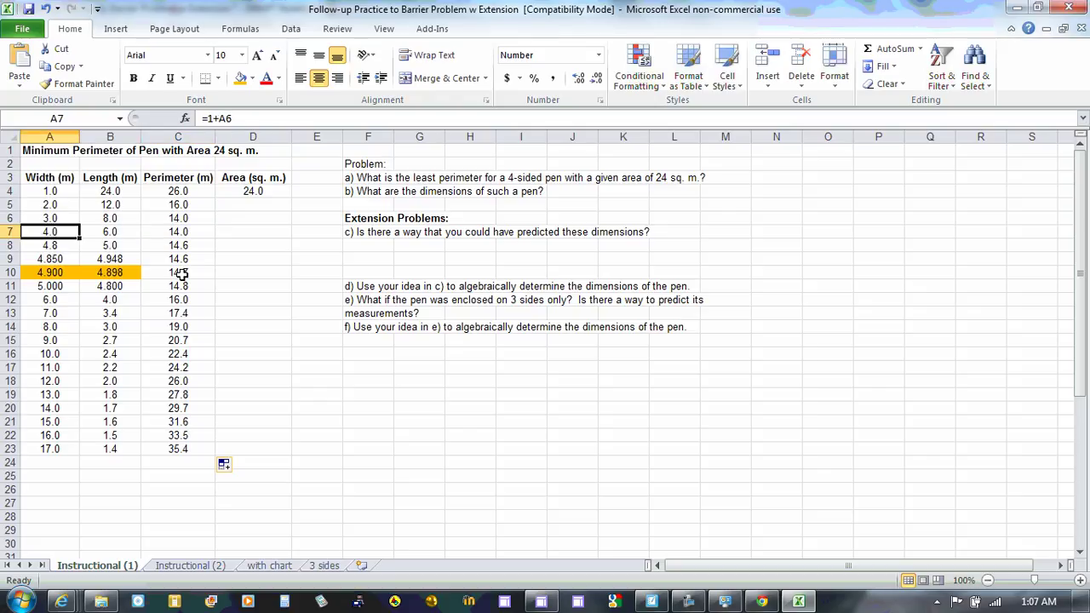
Step: Insert a new row above the 4.0 m width row and enter a width of 3.5 in A7
right_click(7, 232)
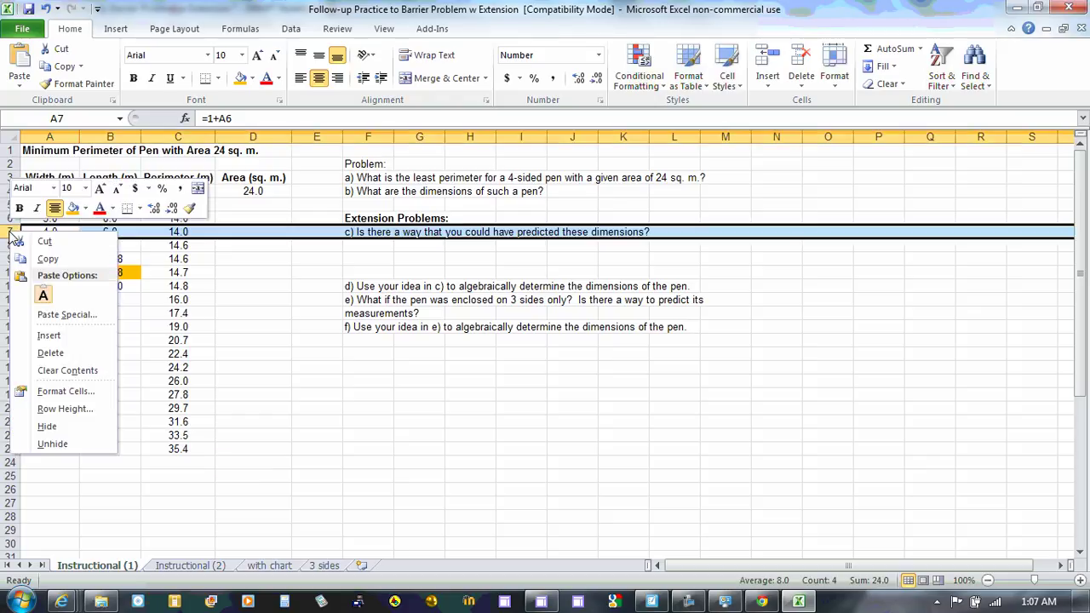
click(49, 335)
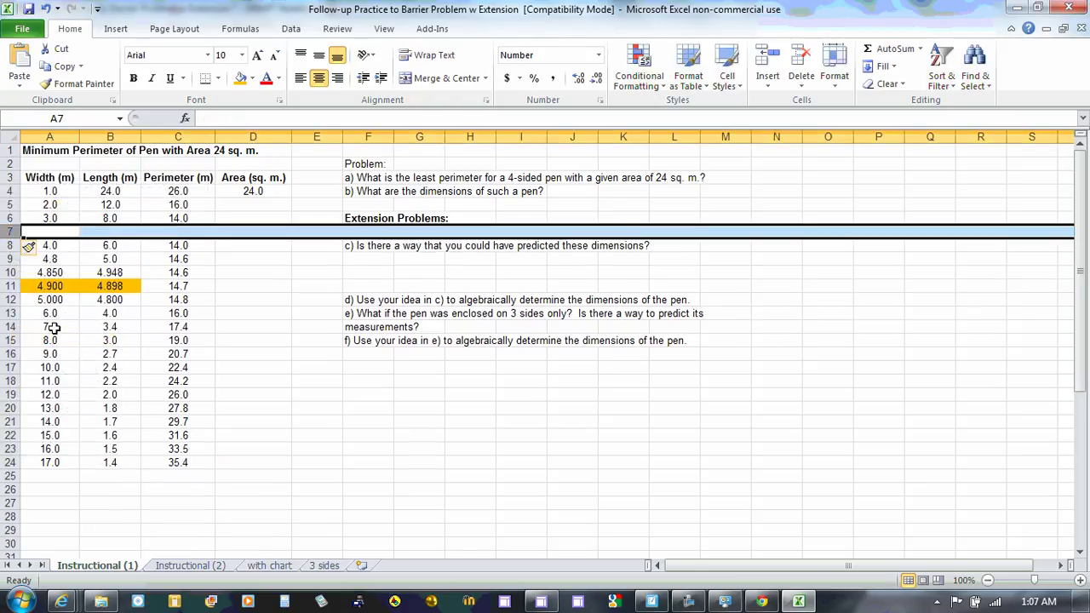
click(56, 231)
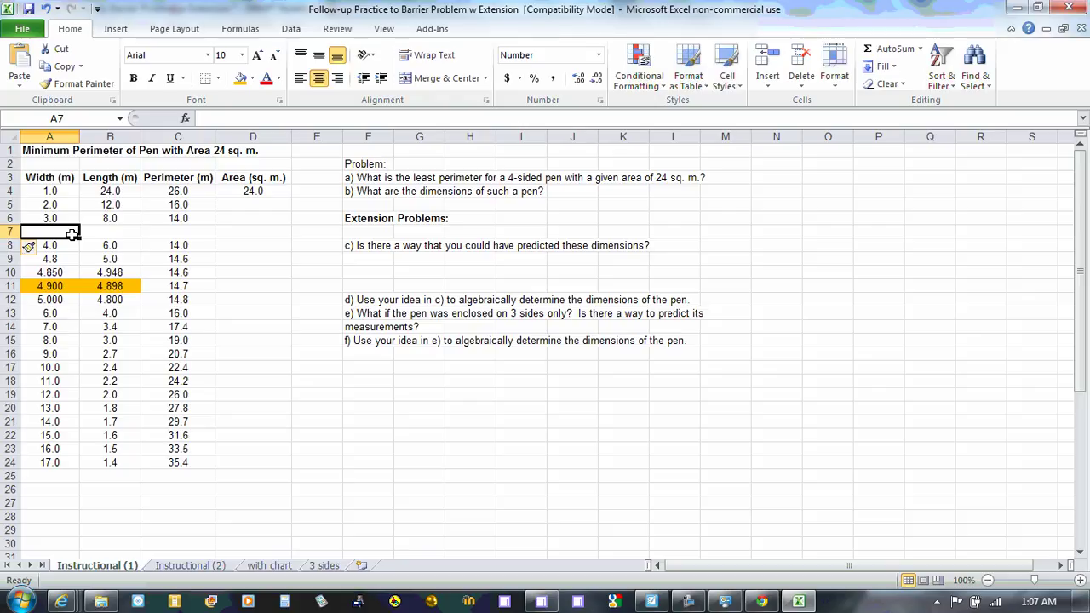
text(3.5)
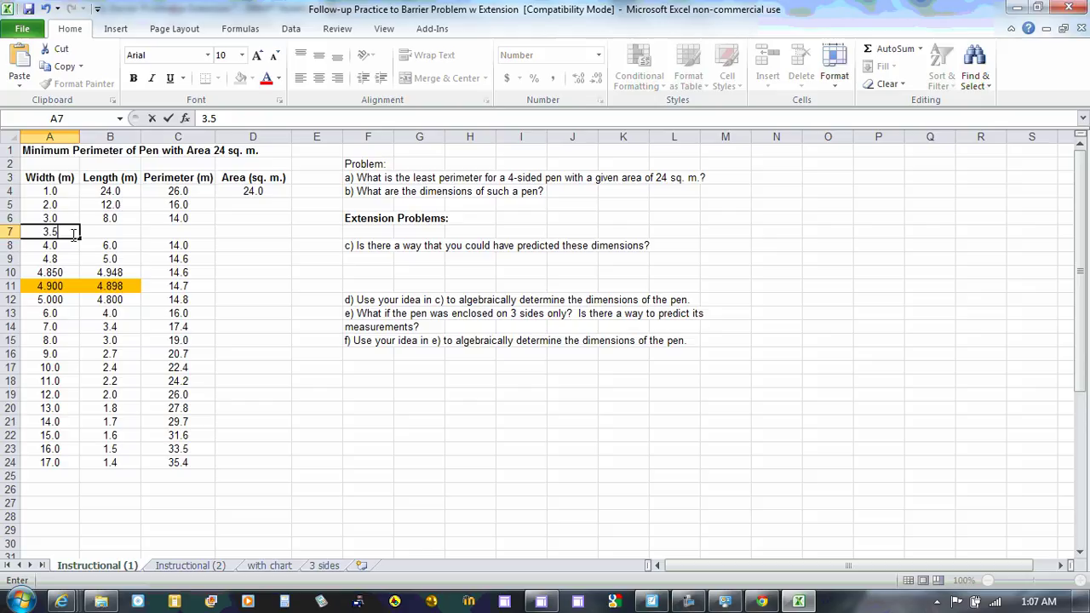
key(Return)
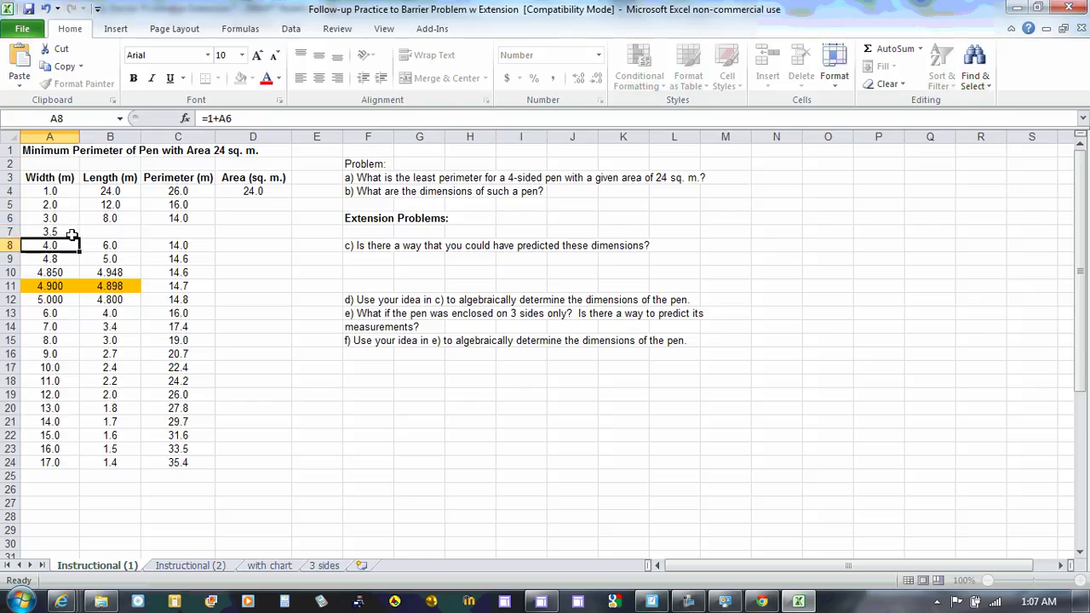
Step: Fill the length and perimeter formulas from B6:C6 down into the new row 7
click(104, 230)
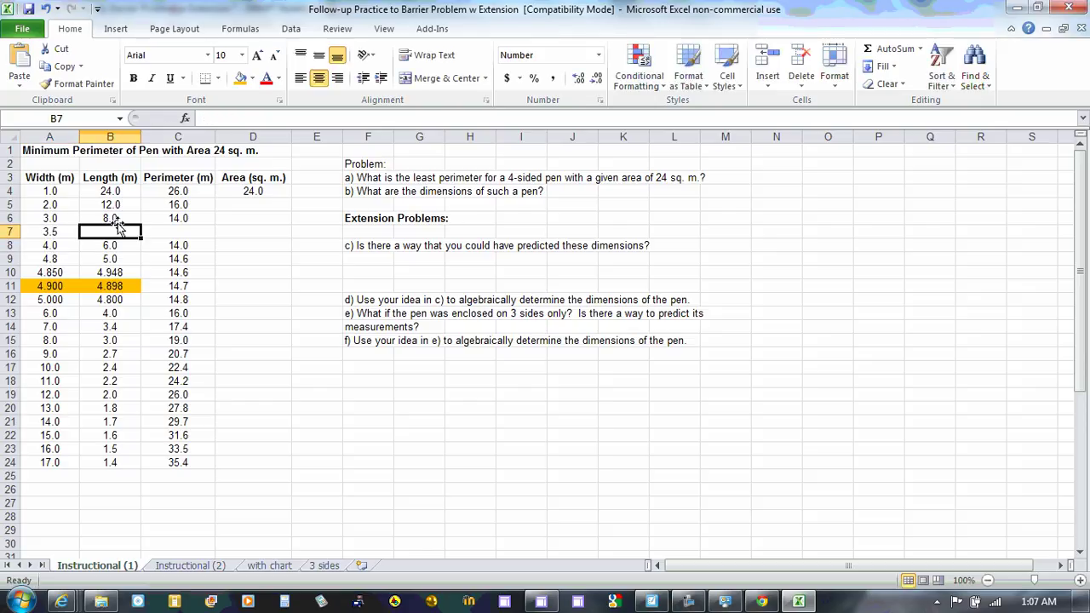
drag(109, 217, 228, 241)
click(228, 243)
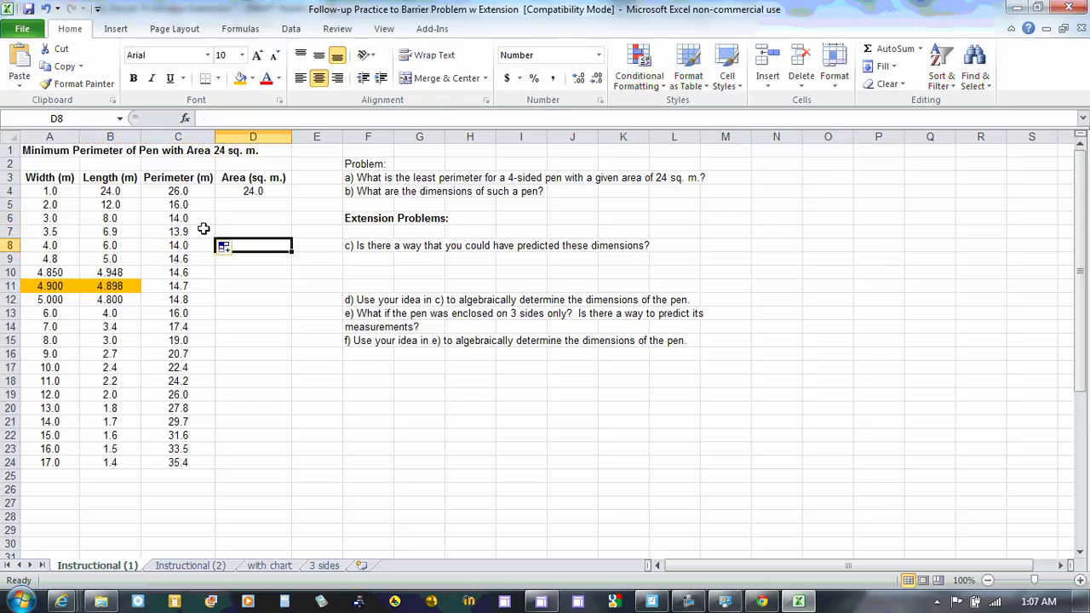
Step: Examine the perimeter, width and length in row 7, checking the formulas in C7 and B7 against the width in A7
click(179, 231)
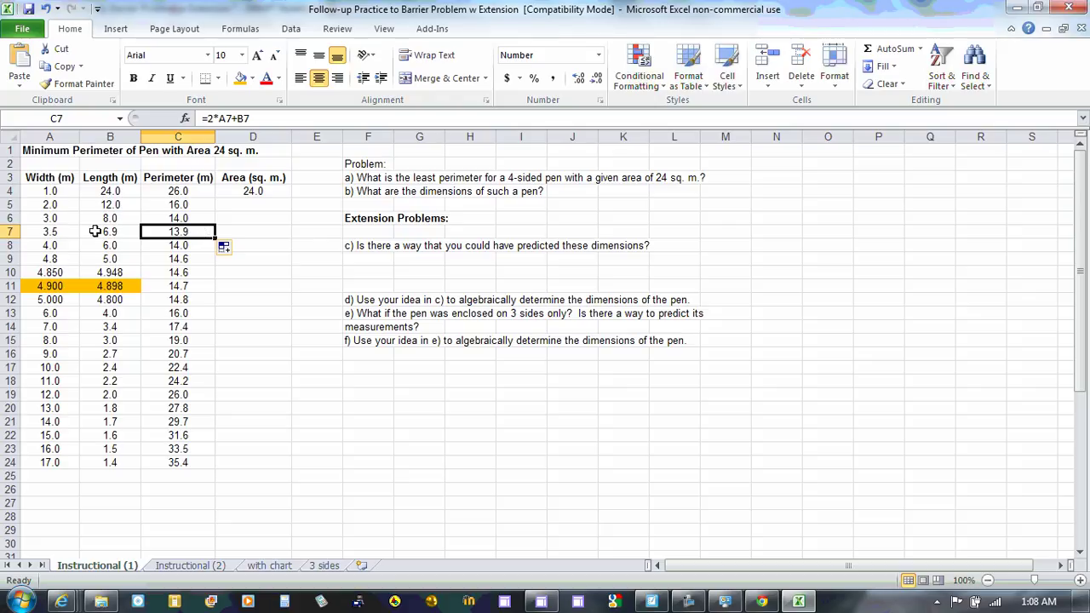
click(60, 234)
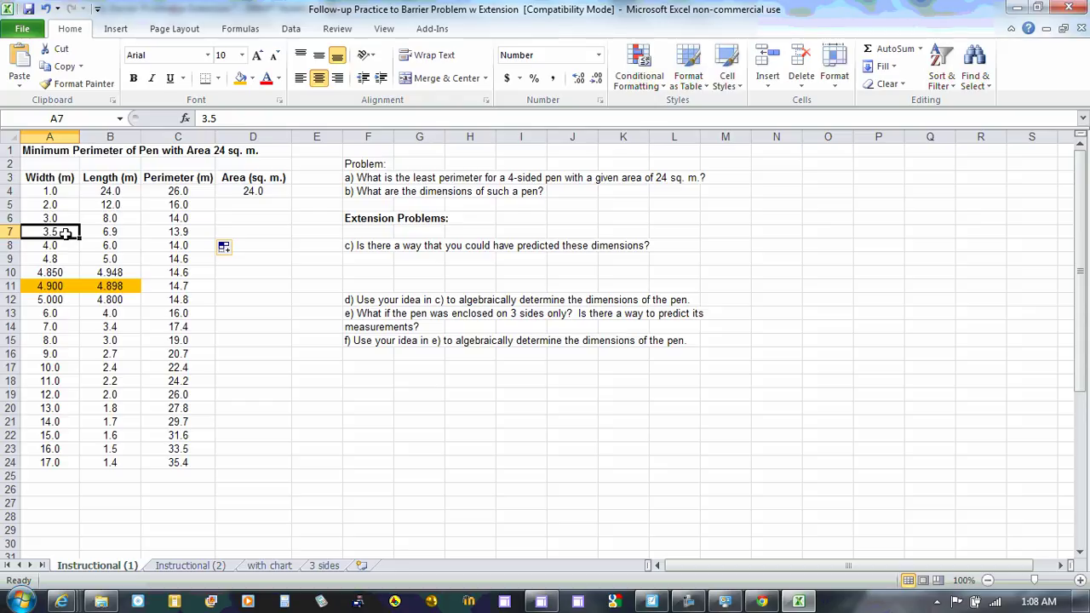
click(102, 233)
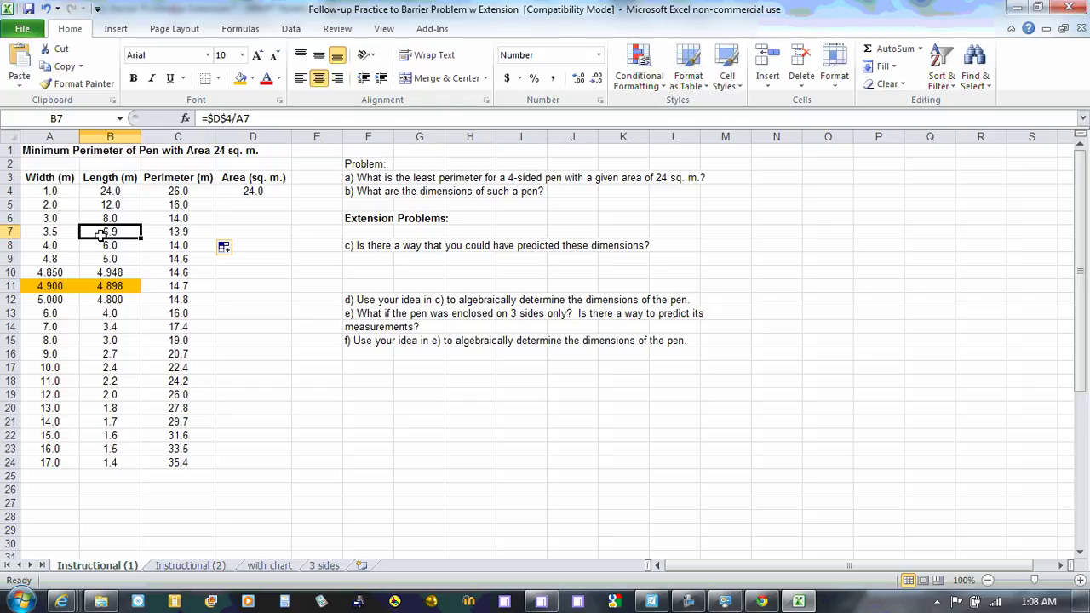
click(56, 235)
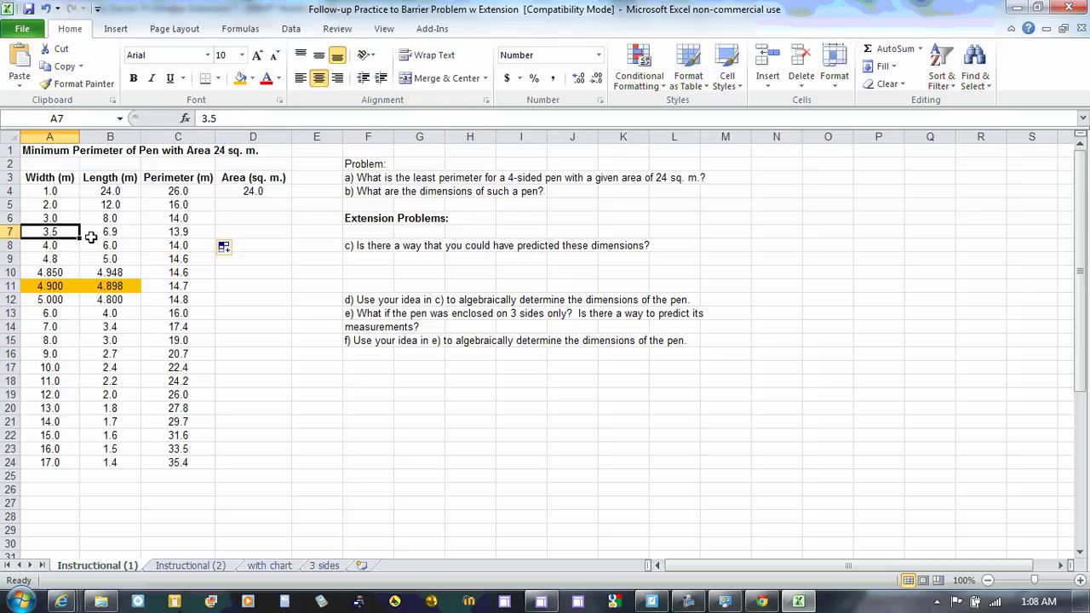
click(92, 237)
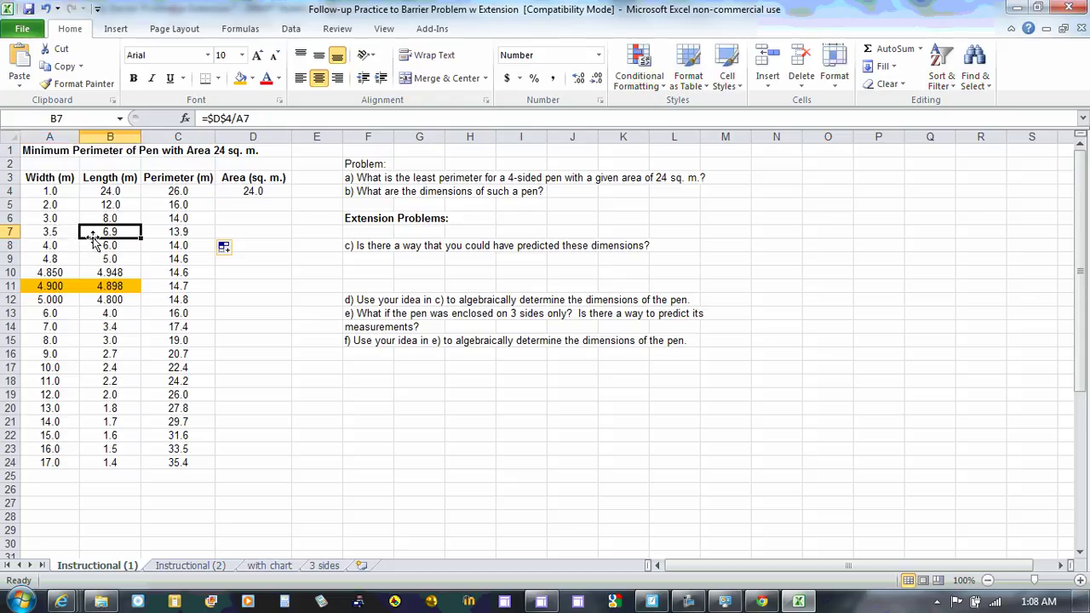
click(71, 237)
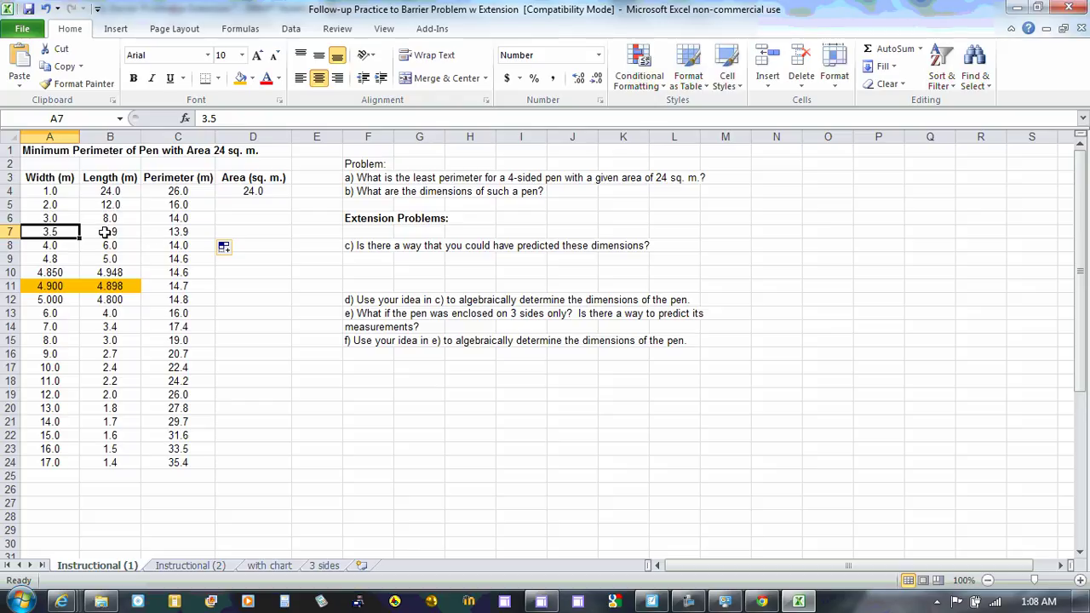
Step: Show the length in B7 and the perimeter in C7 to three decimal places
click(104, 231)
click(576, 80)
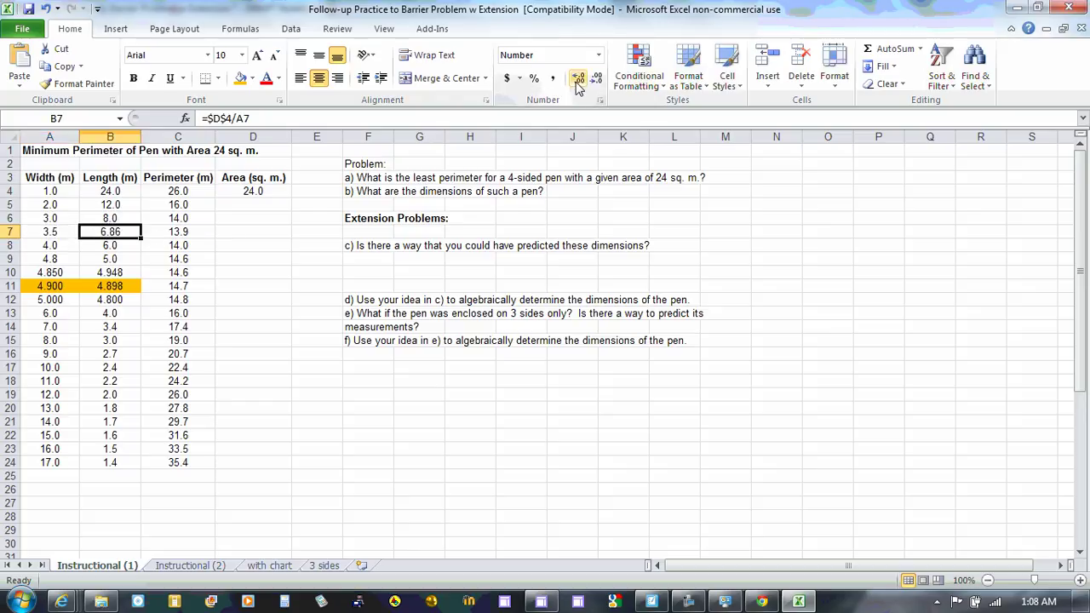
click(577, 81)
click(177, 233)
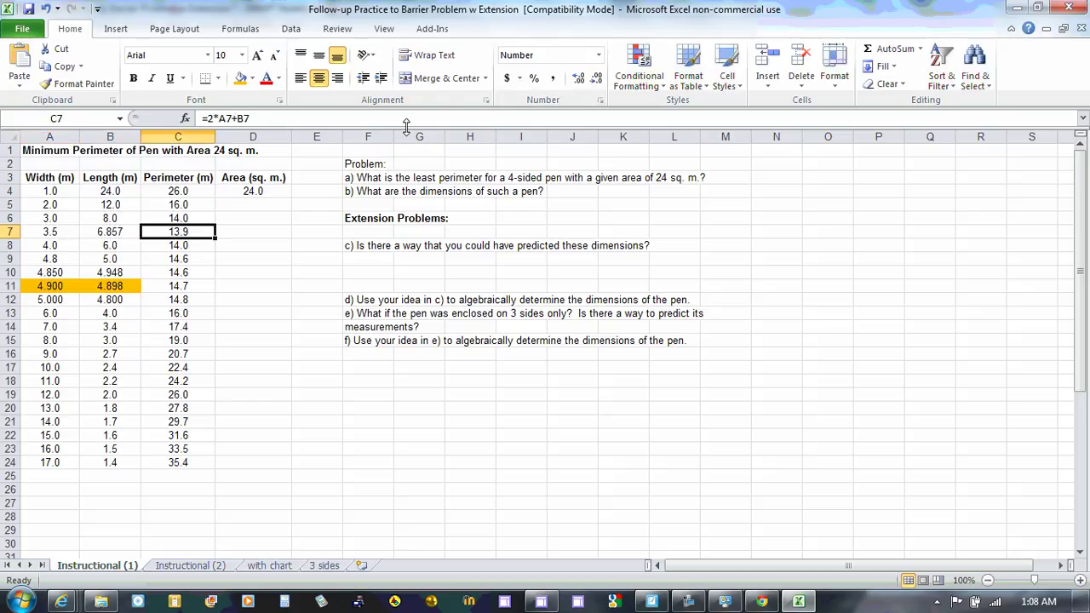
click(578, 79)
click(578, 80)
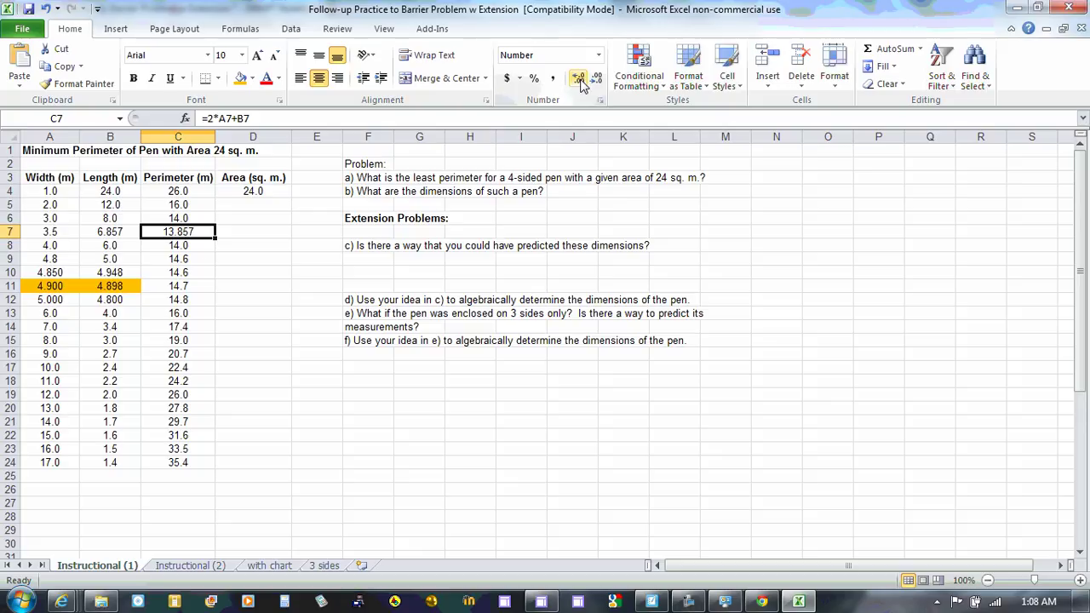
Step: Show the perimeters in C6 and C8 to three decimal places
key(Up)
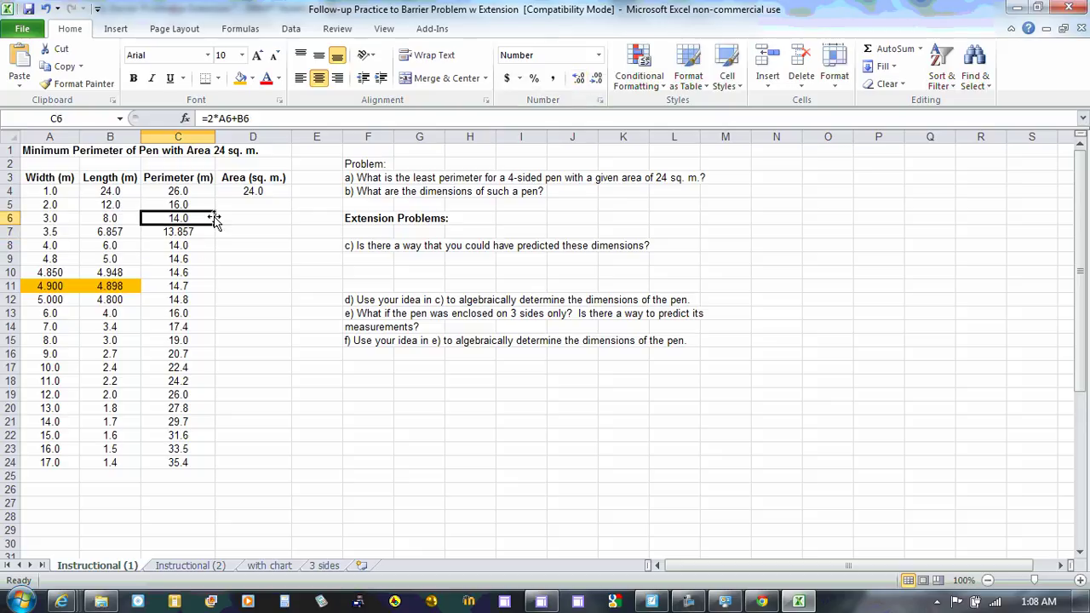
click(578, 80)
click(578, 79)
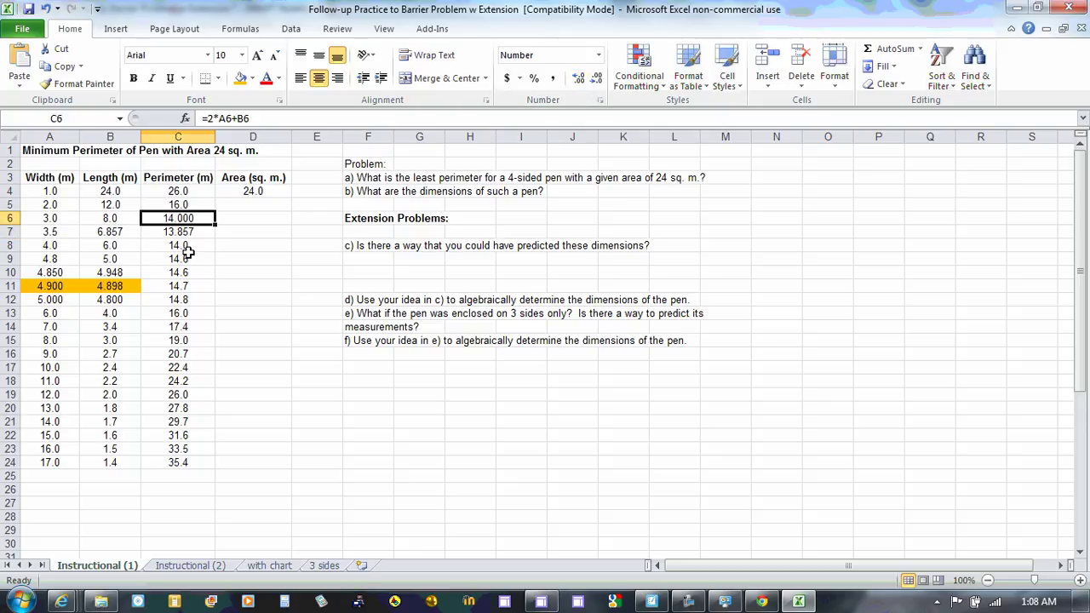
click(185, 247)
click(578, 79)
click(578, 80)
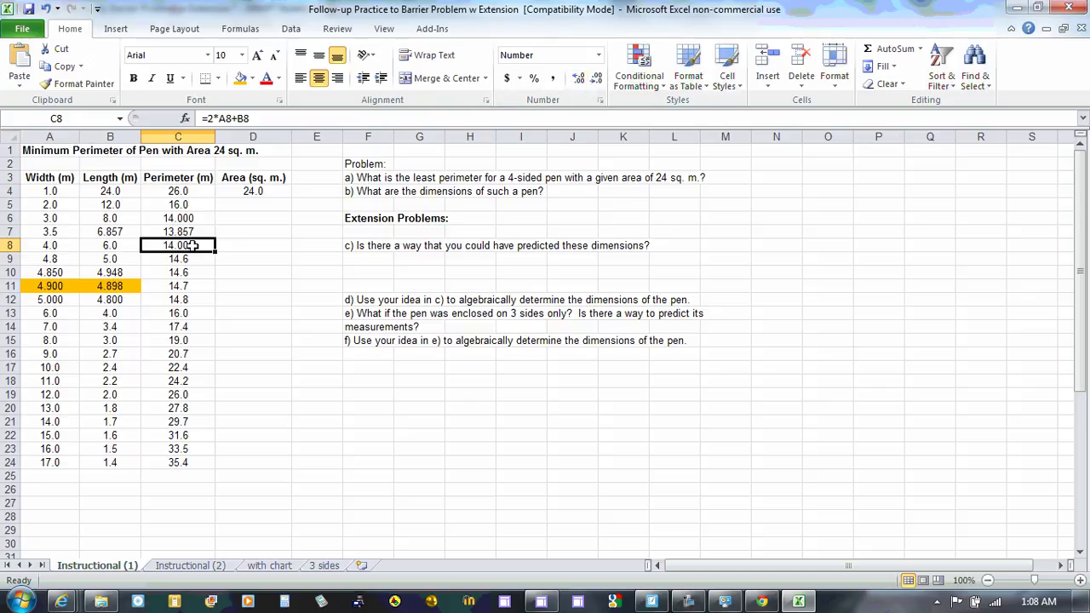
click(49, 233)
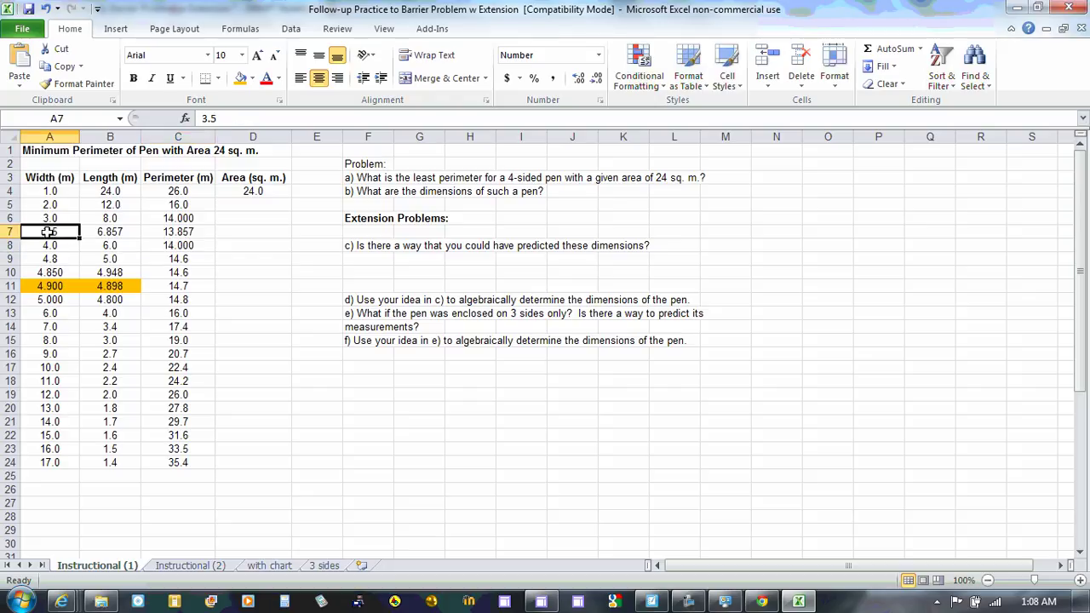
right_click(49, 232)
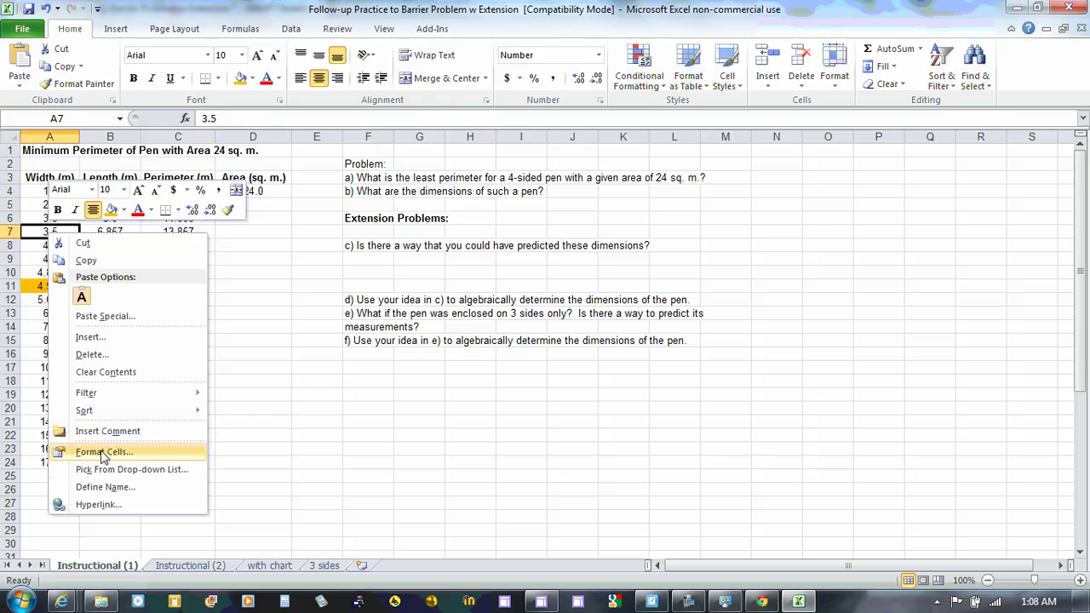
click(93, 336)
click(133, 383)
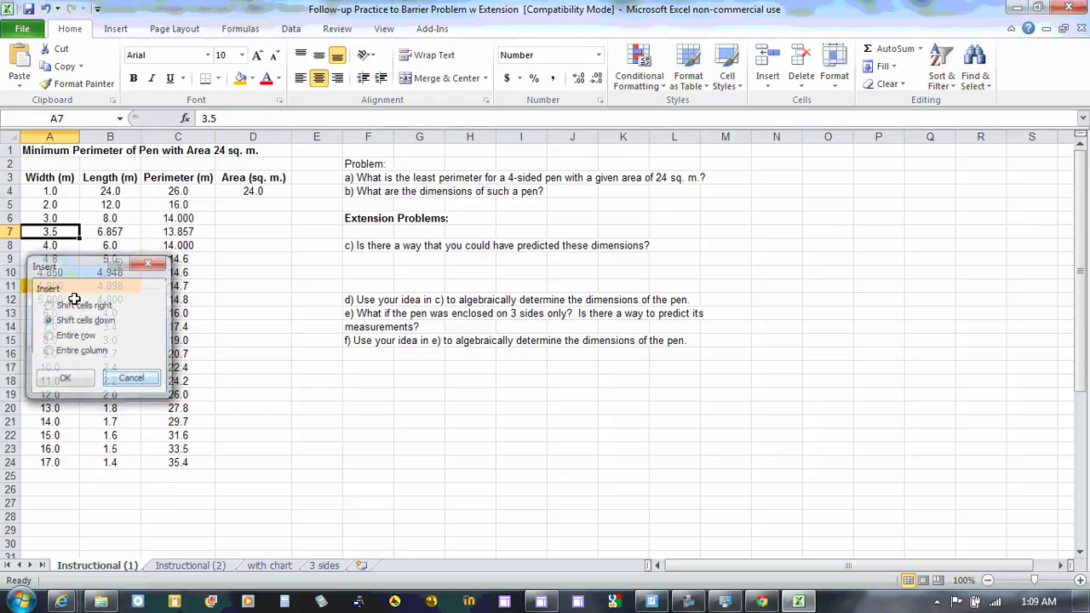
Step: Insert a new row above the 3.5 m width row and enter a width of 3.45 in A7, displayed to two decimal places
click(8, 231)
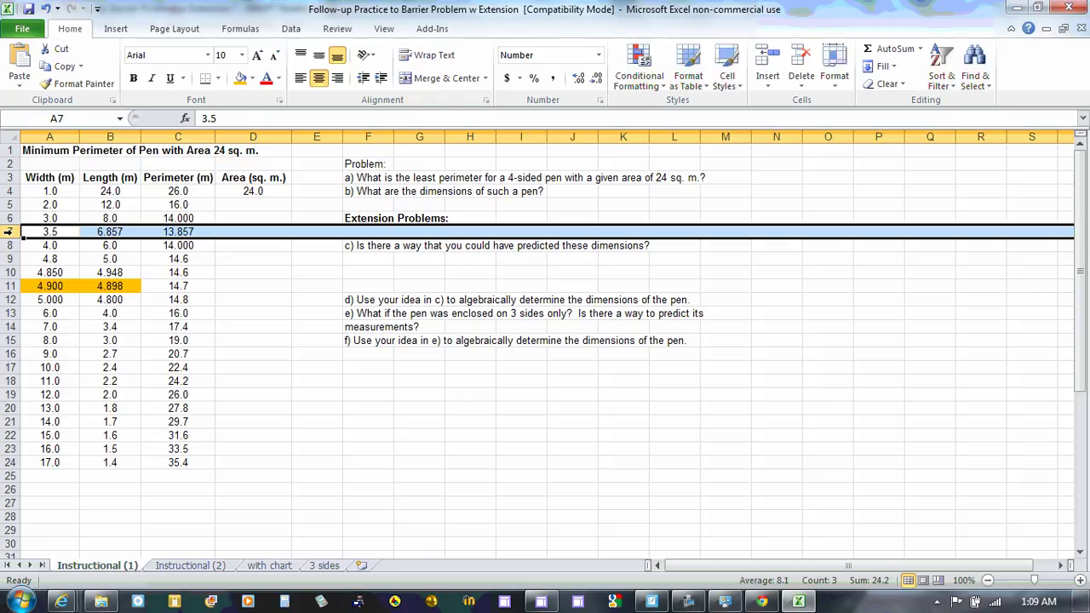
right_click(8, 232)
click(46, 336)
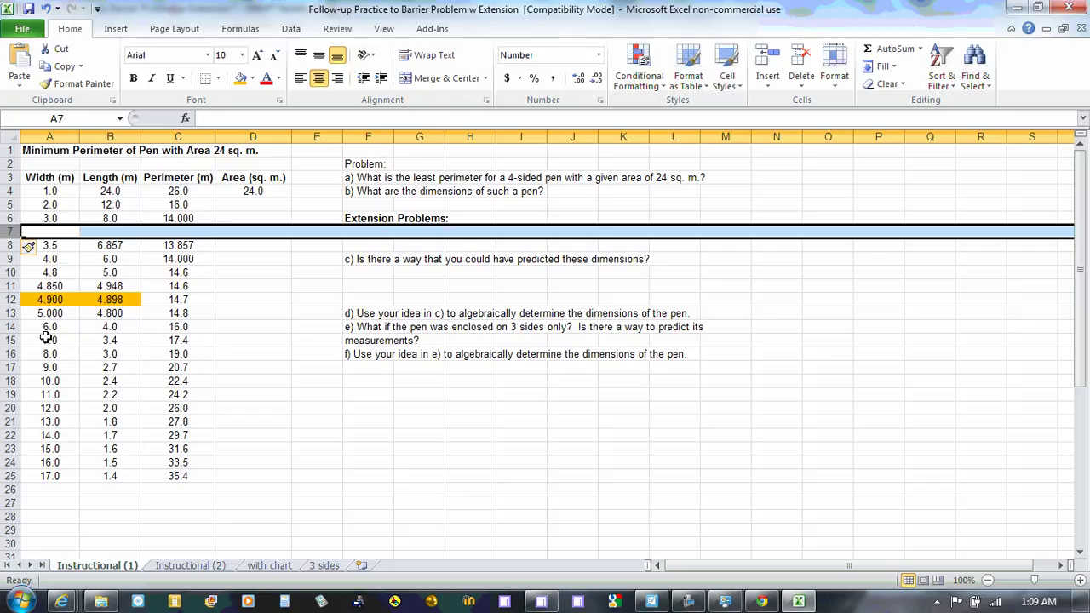
text(3.45)
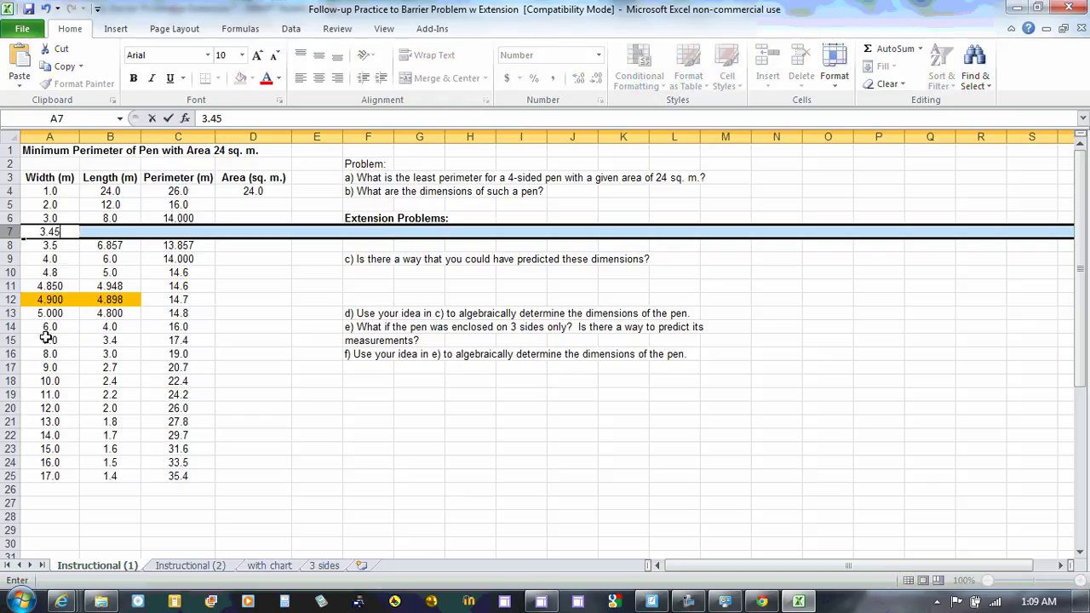
key(Tab)
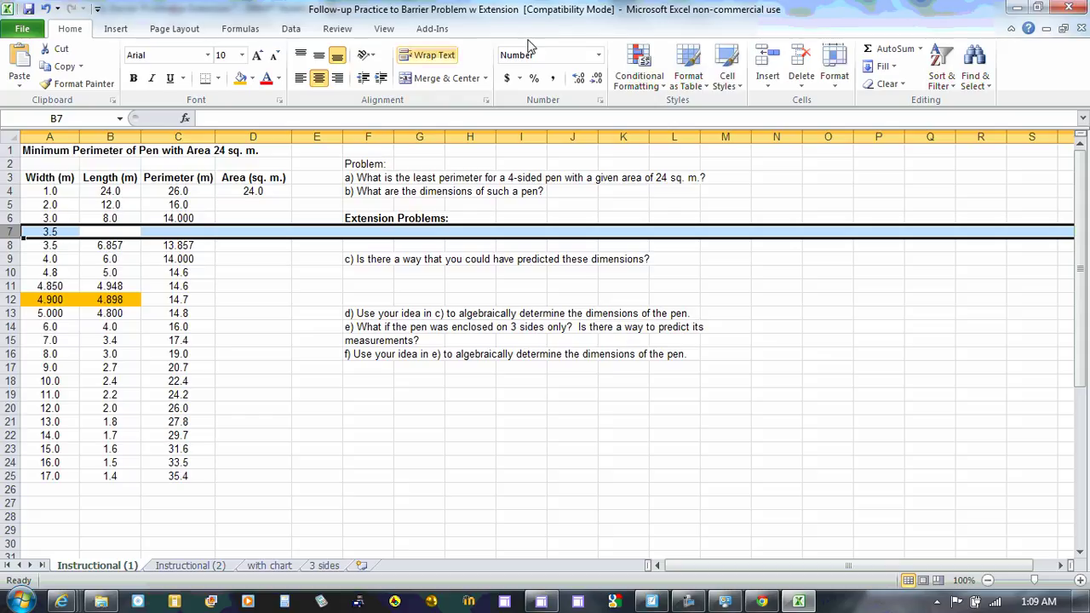
click(578, 78)
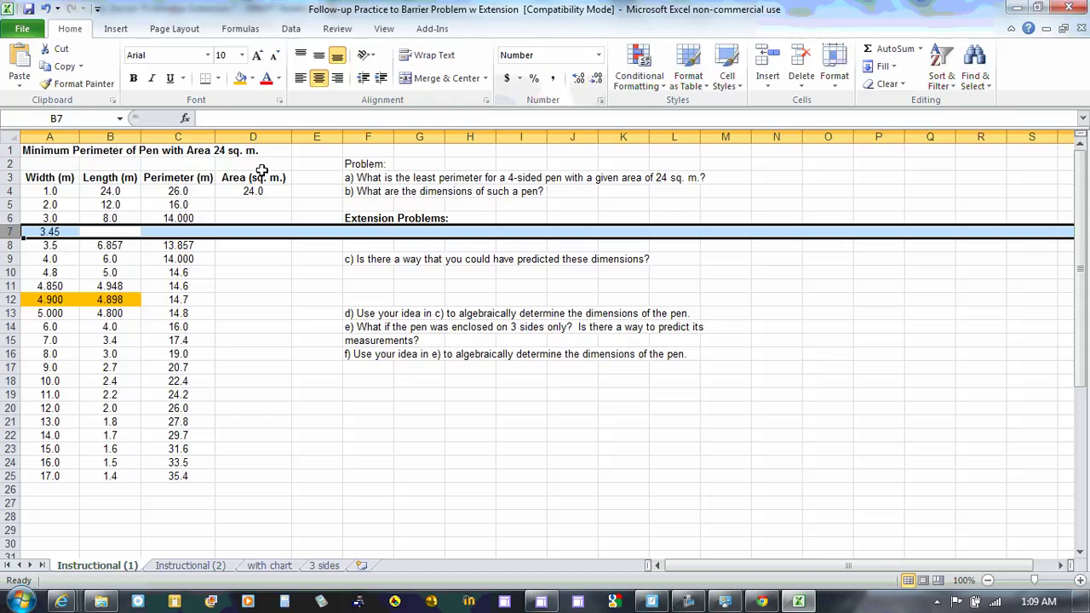
Step: Fill the formulas from B6:C6 down into row 7 and show the length in B7 to three decimal places
click(124, 236)
drag(116, 219, 221, 239)
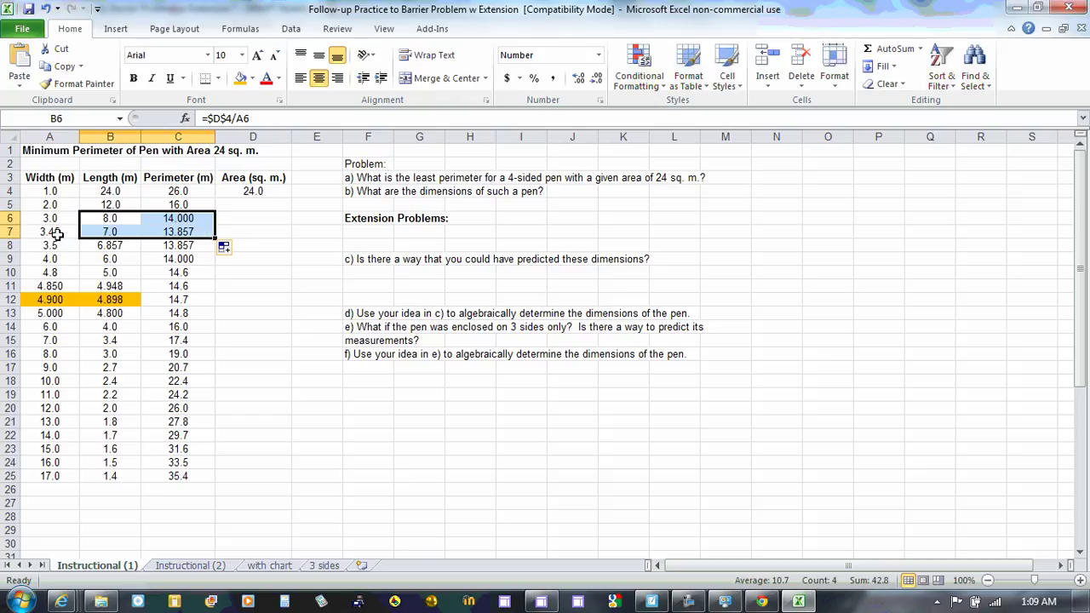
click(110, 228)
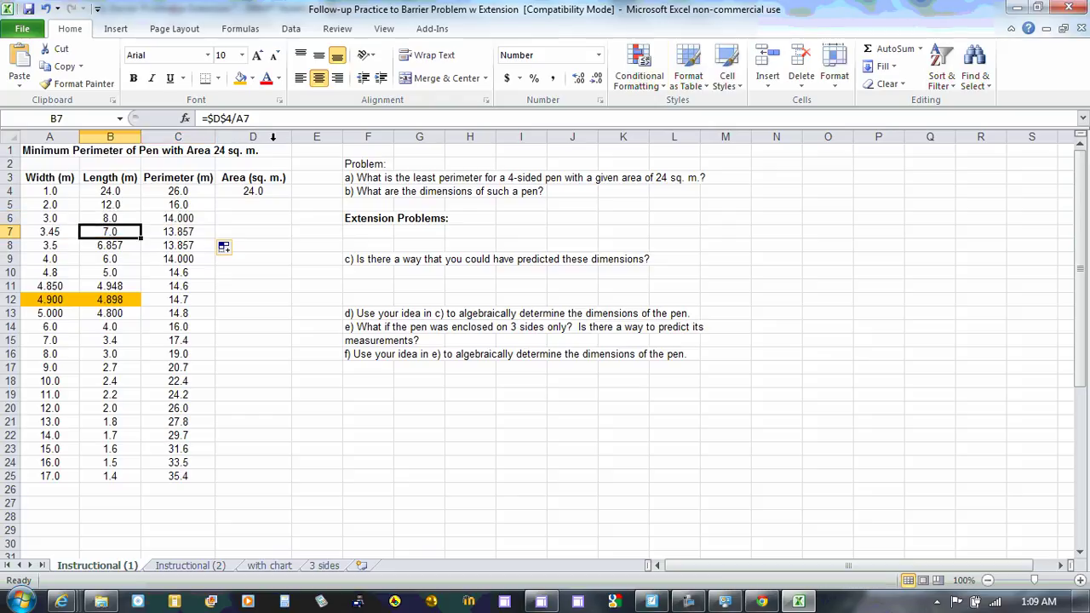
click(578, 79)
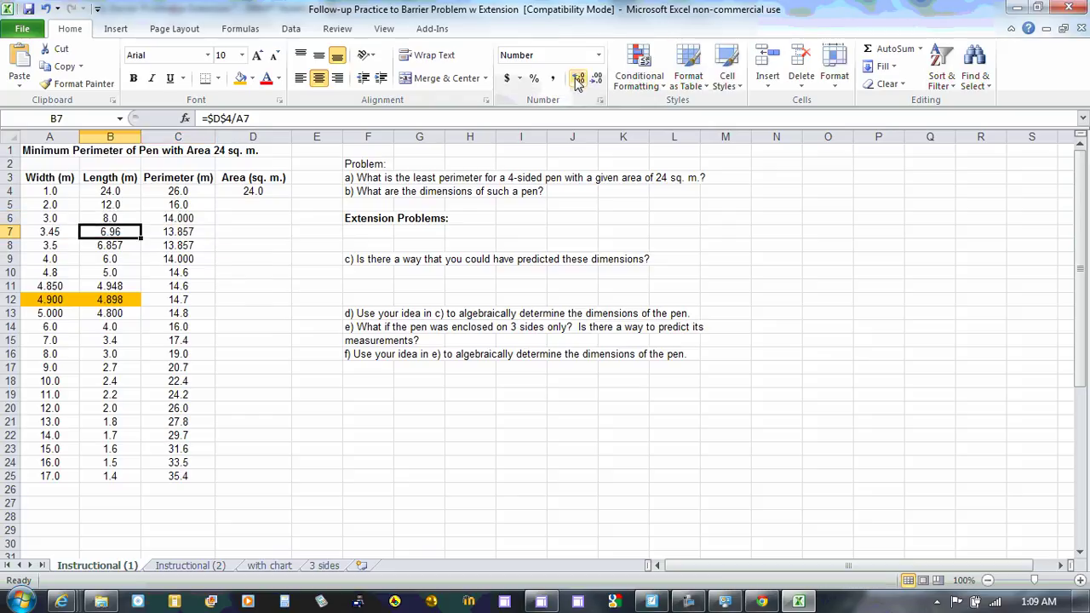
click(578, 78)
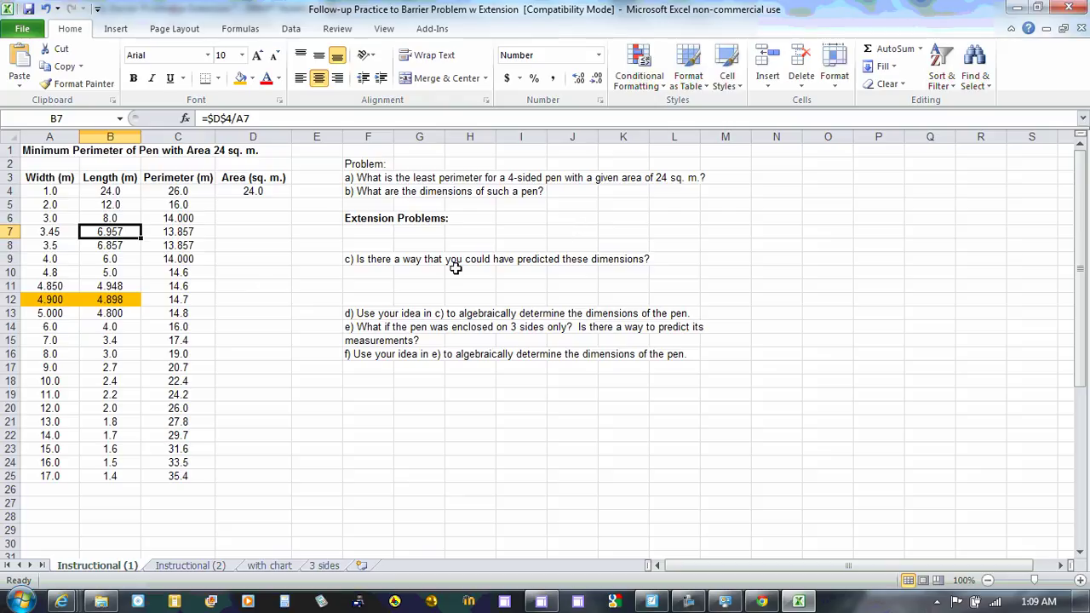
Step: Show the perimeters in C7 and C8 to four decimal places and compare them
click(189, 231)
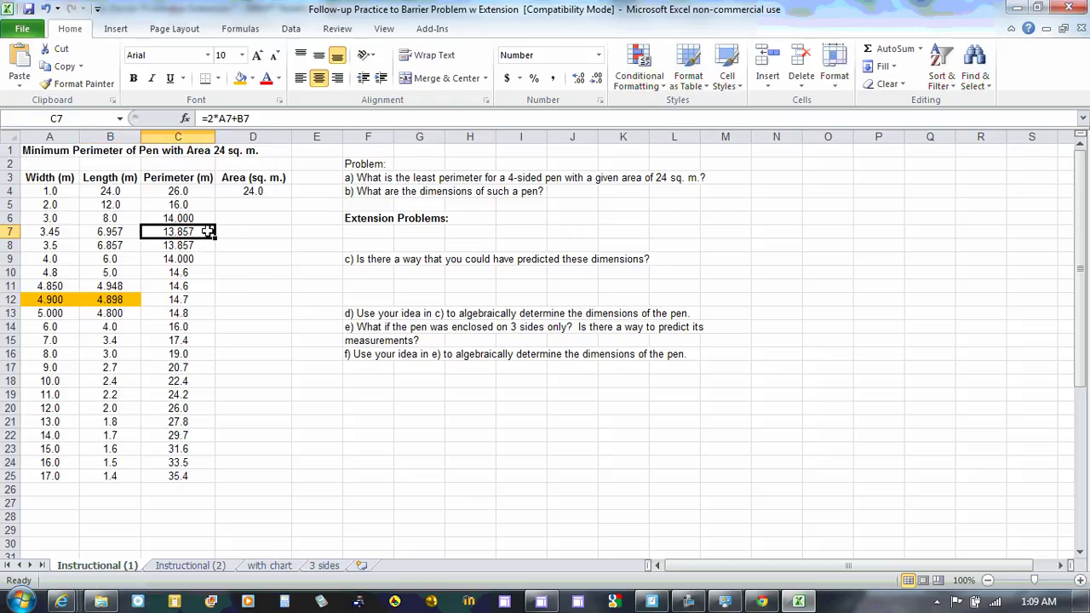
click(579, 77)
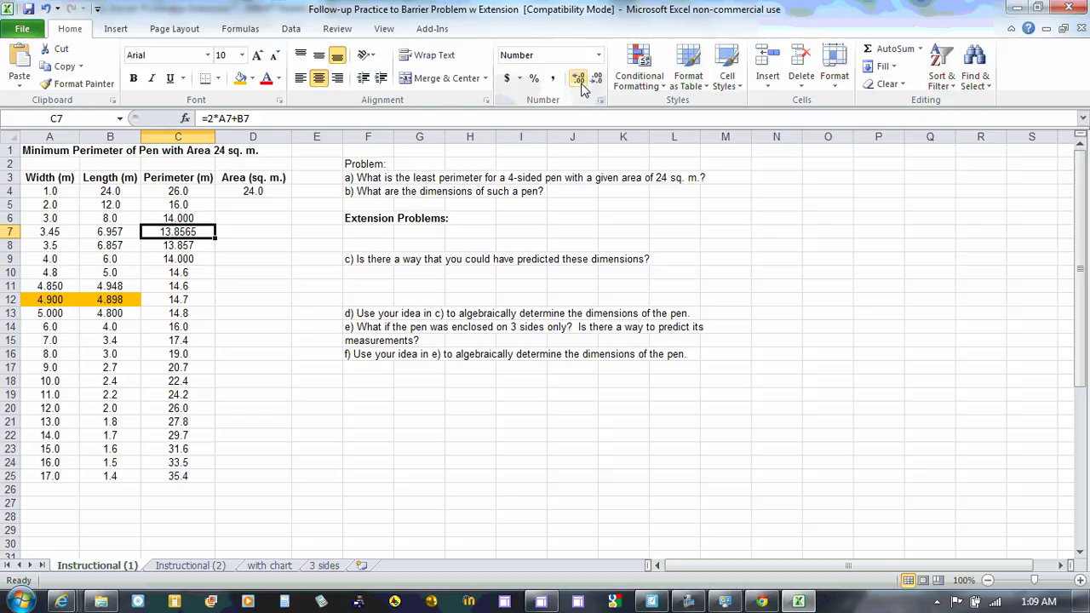
click(178, 245)
click(579, 77)
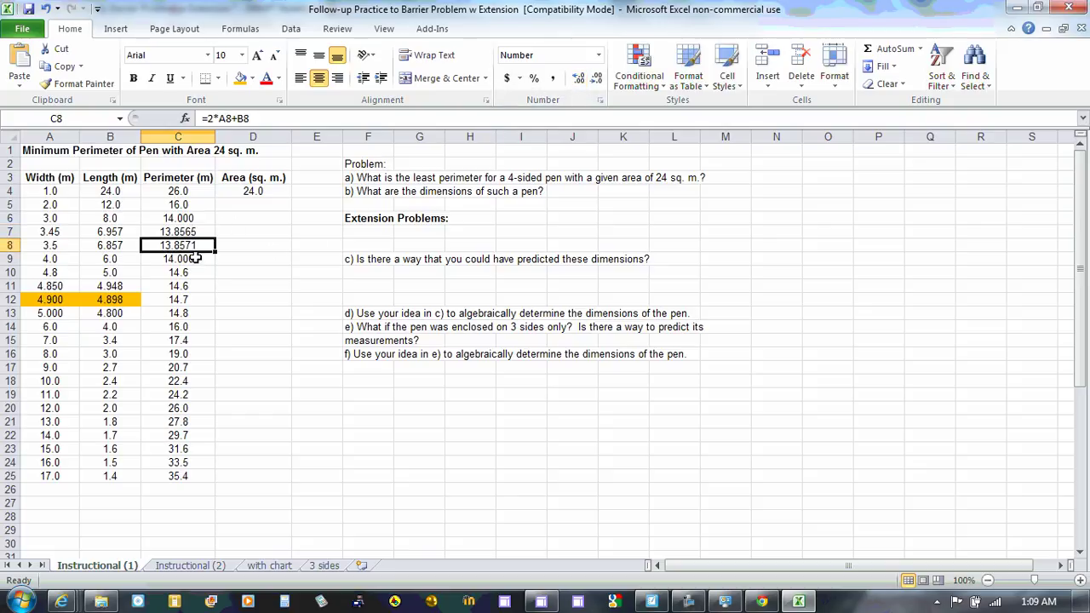
click(203, 231)
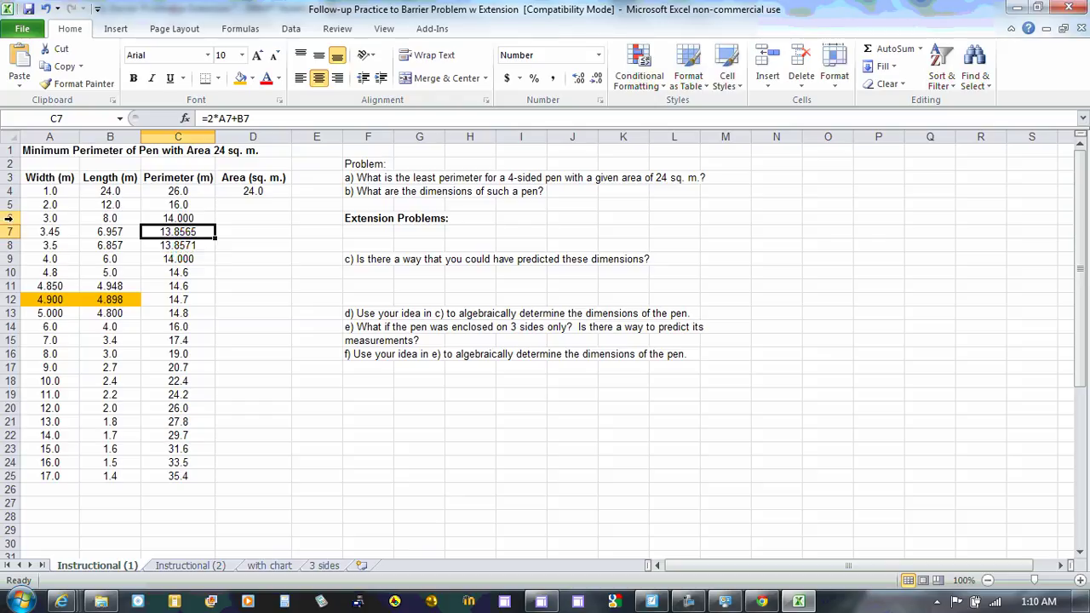
click(9, 218)
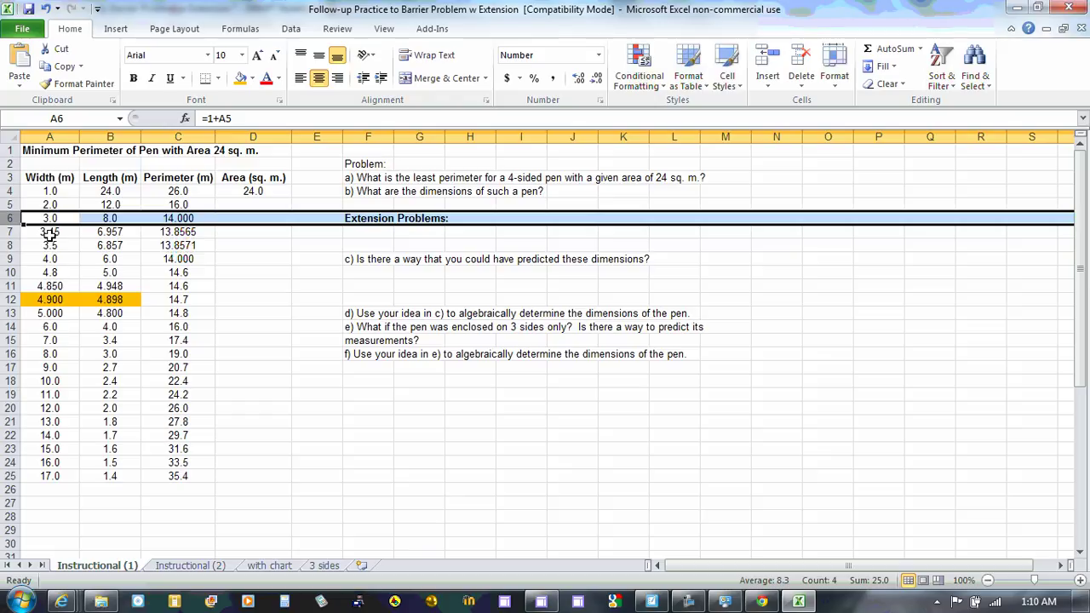
Step: Highlight the minimum perimeter in C7 with a yellow fill
click(162, 237)
click(252, 79)
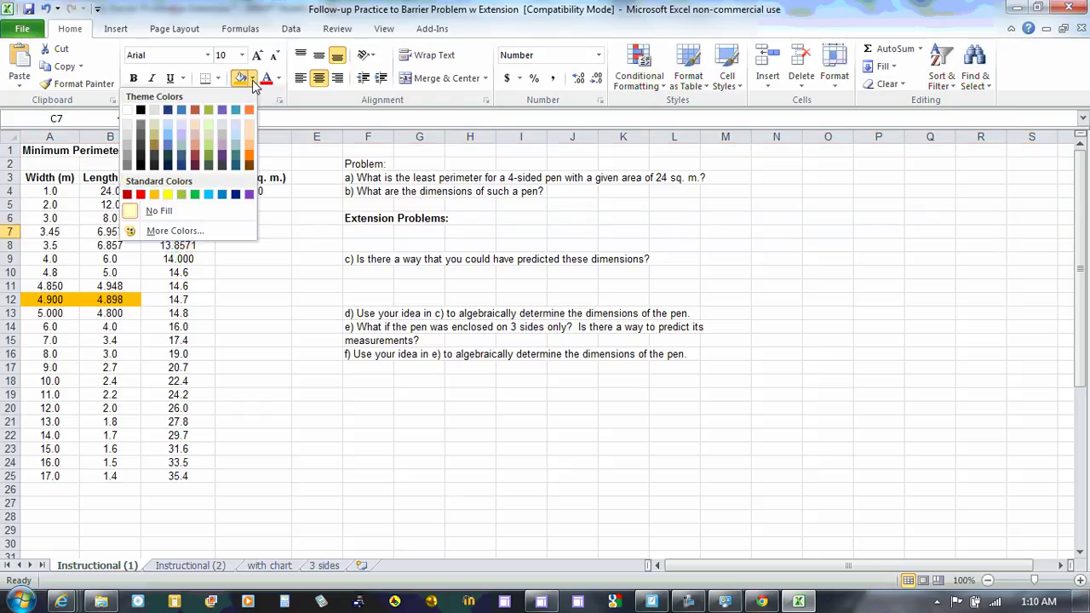
click(168, 194)
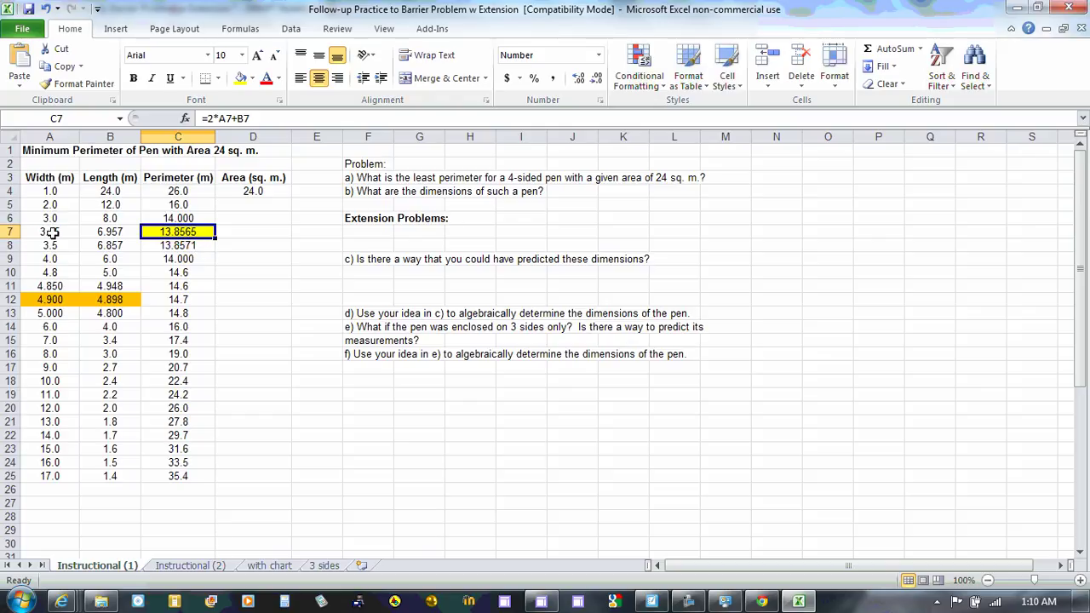
Step: Highlight the matching width and length in A7:B7 with the standard orange fill
drag(49, 231, 87, 232)
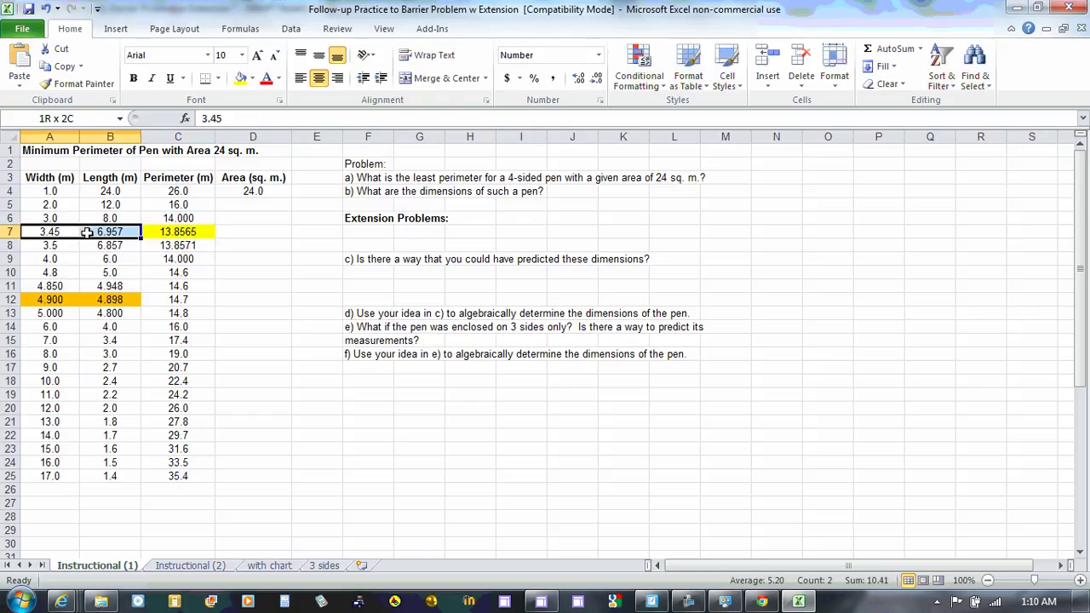
click(252, 79)
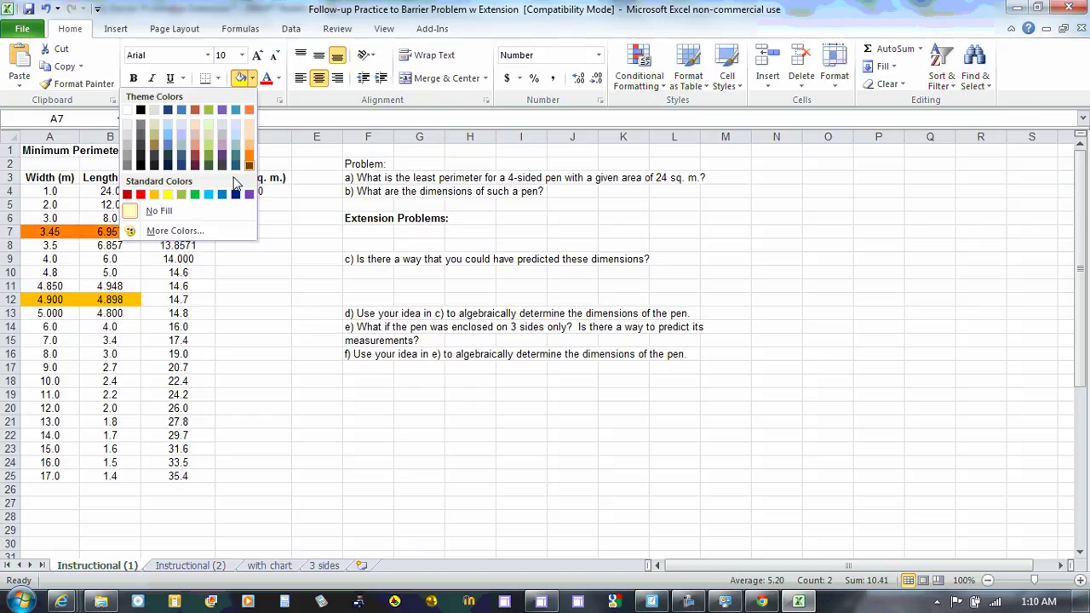
click(168, 194)
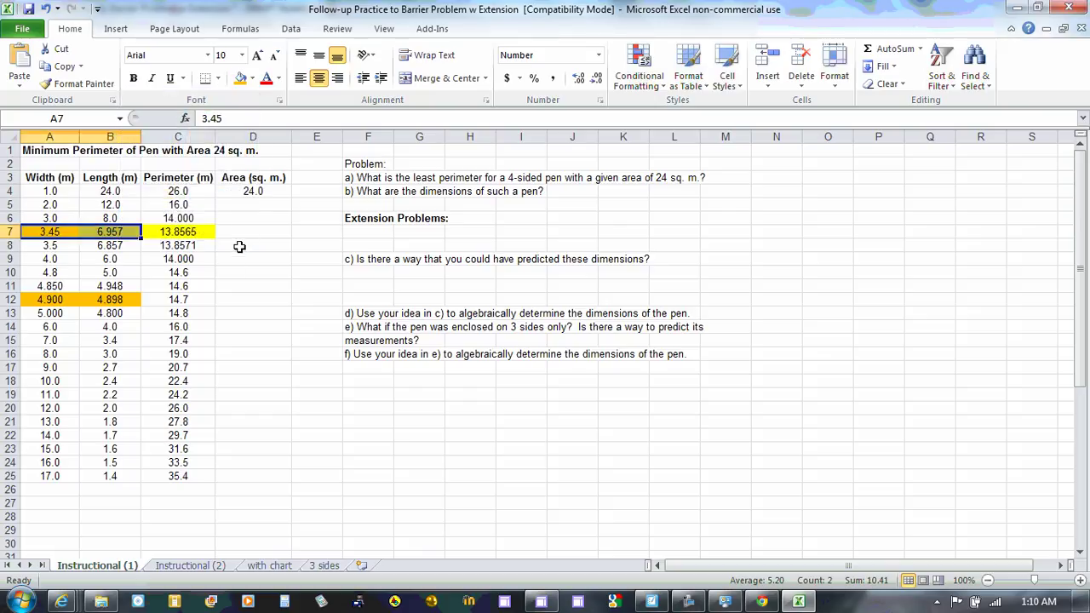
click(242, 234)
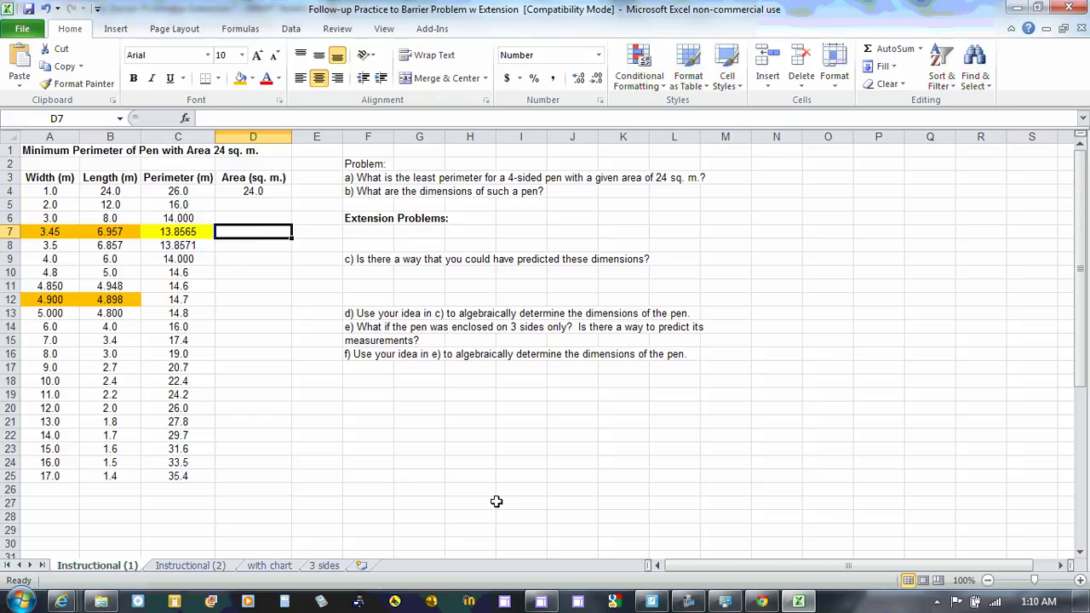
Step: Switch to SMART Notebook and pull the e) arrow across the Solution area to reveal the answer for the 3-sided enclosure
click(649, 603)
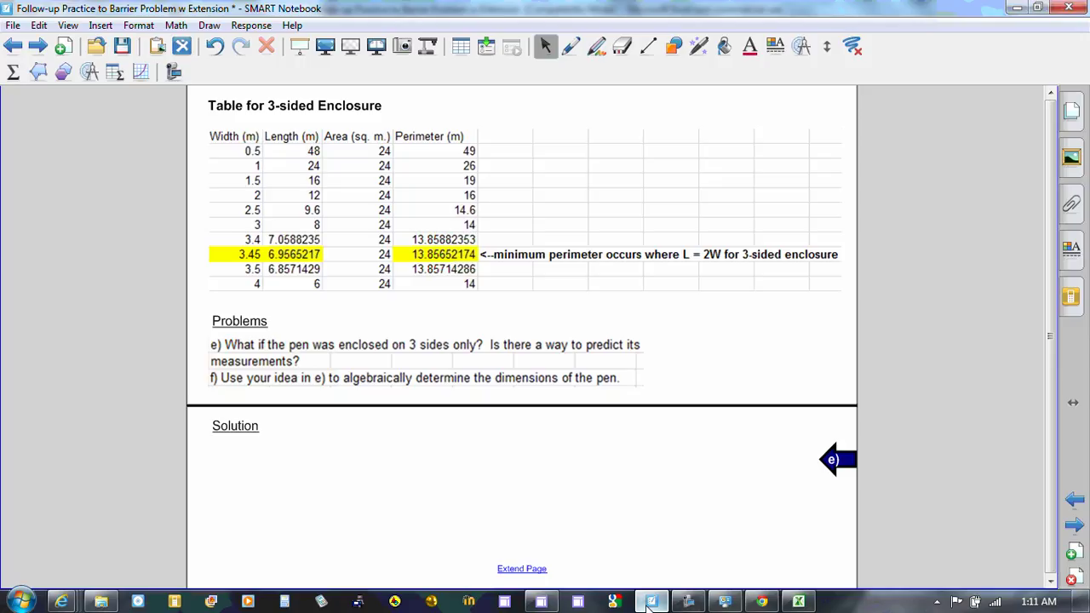
click(690, 603)
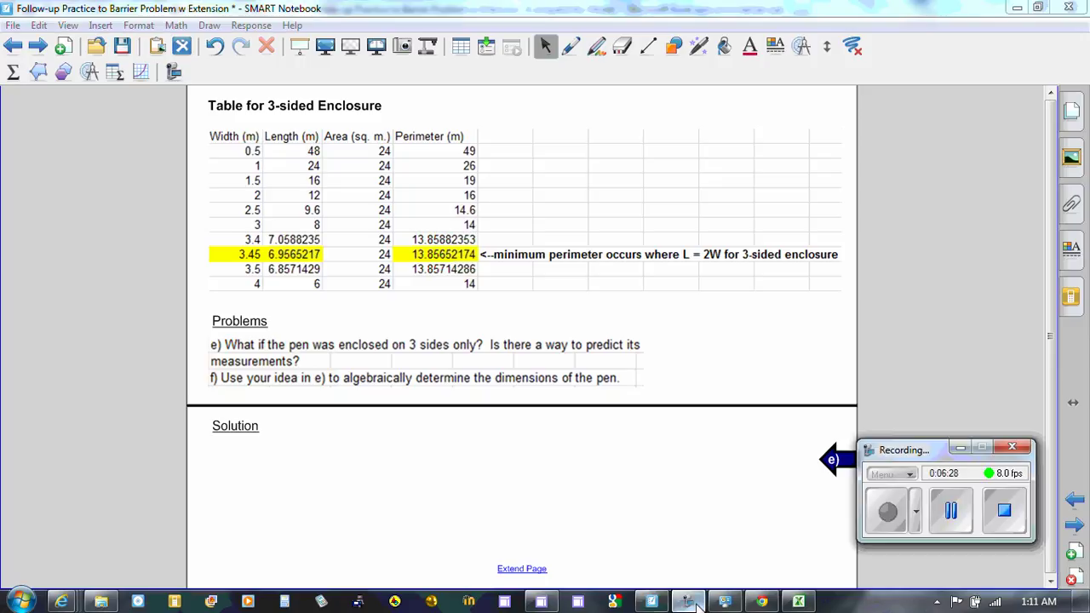
click(690, 603)
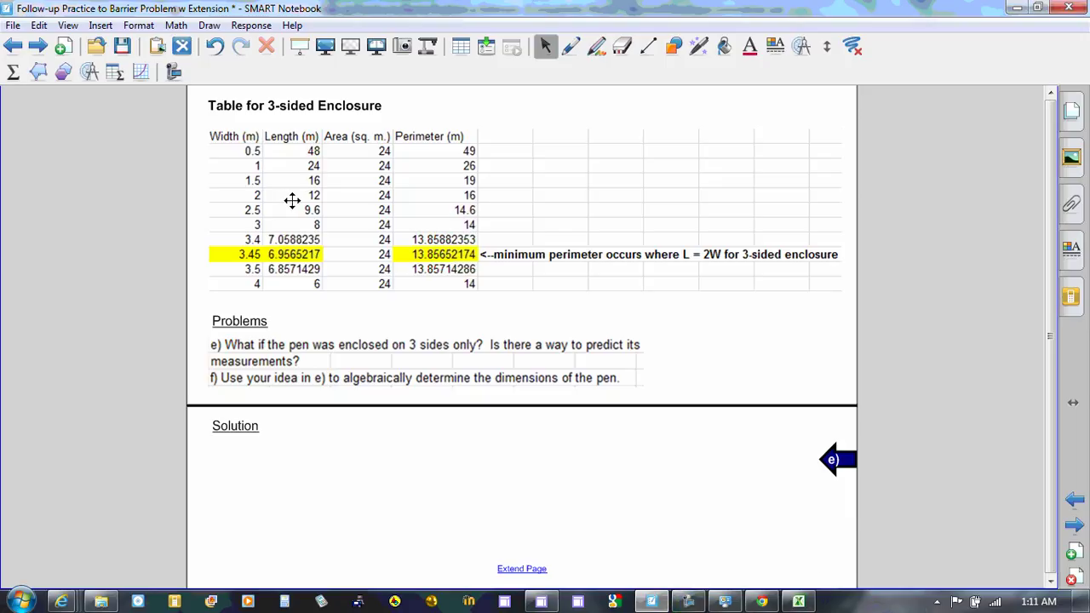
click(375, 228)
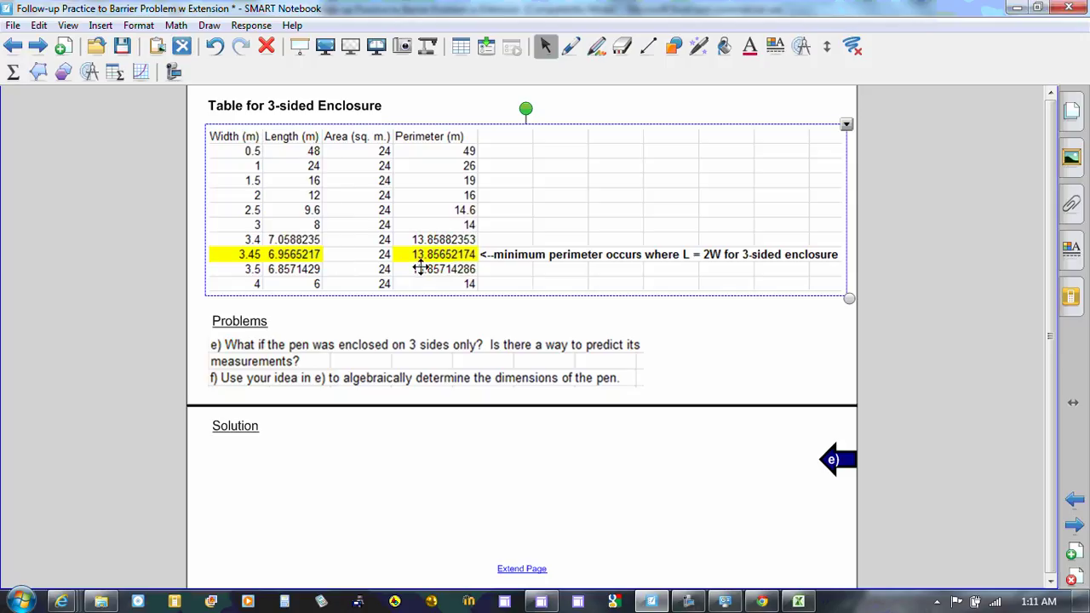
click(341, 468)
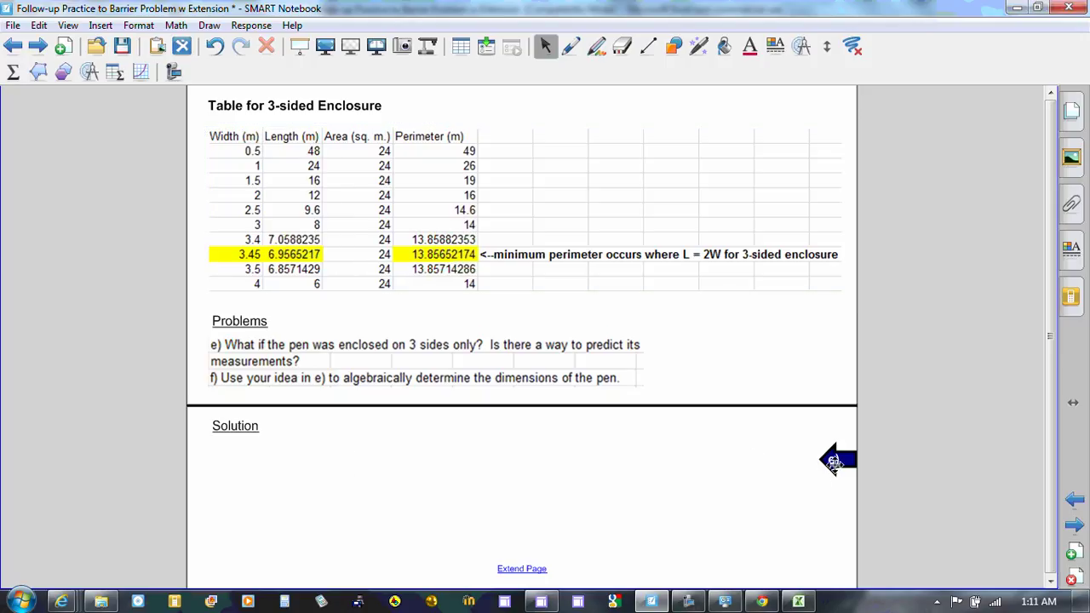
drag(833, 458, 707, 433)
drag(621, 431, 242, 469)
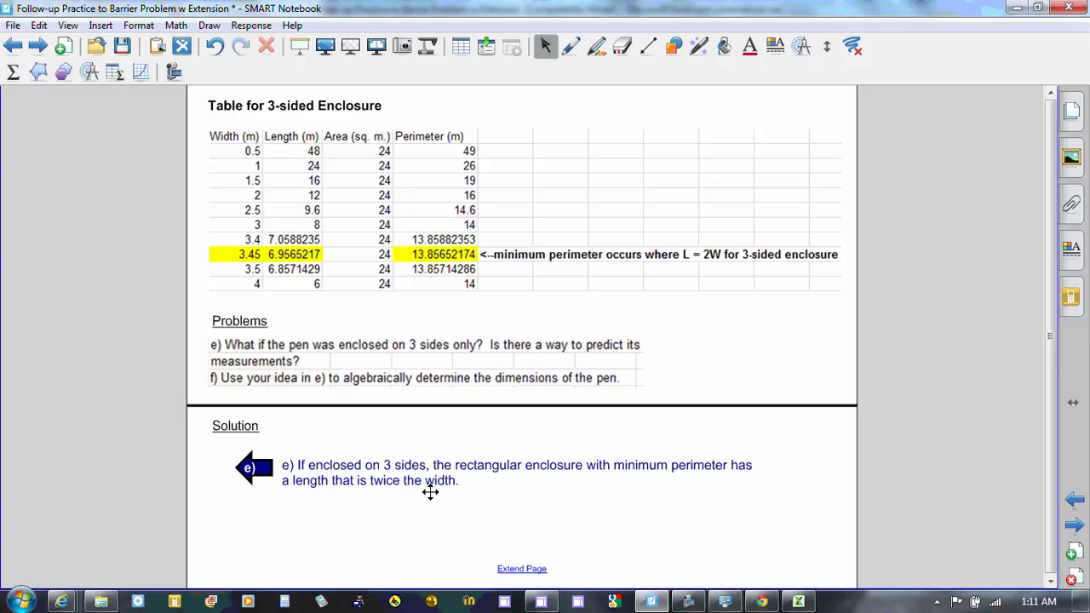
Step: Go to the next notebook page and pull the f) arrow across it to reveal the start of the algebraic solution
click(1072, 527)
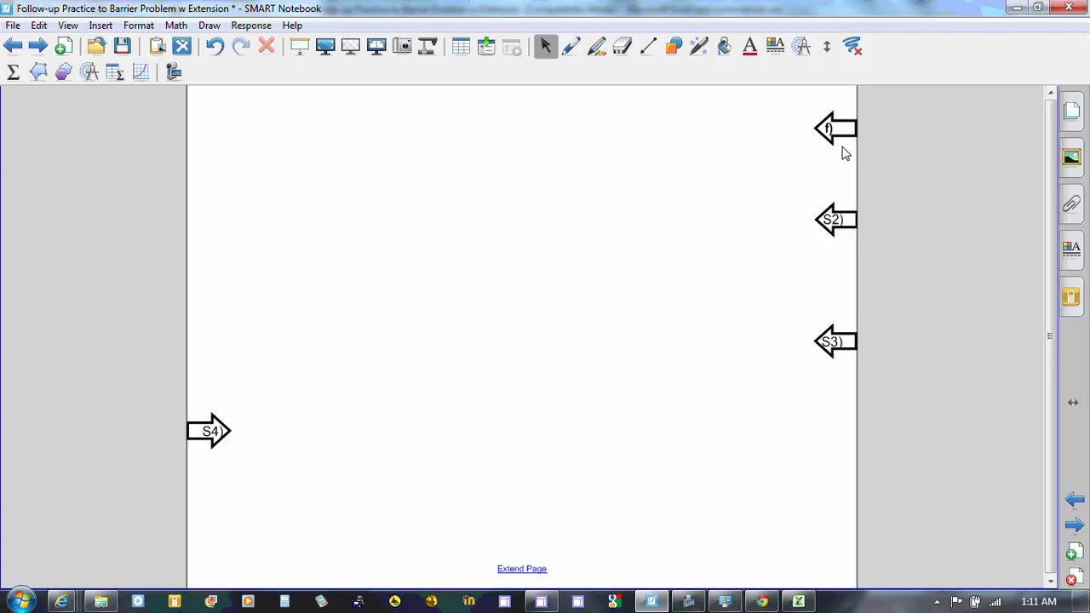
drag(832, 135, 230, 126)
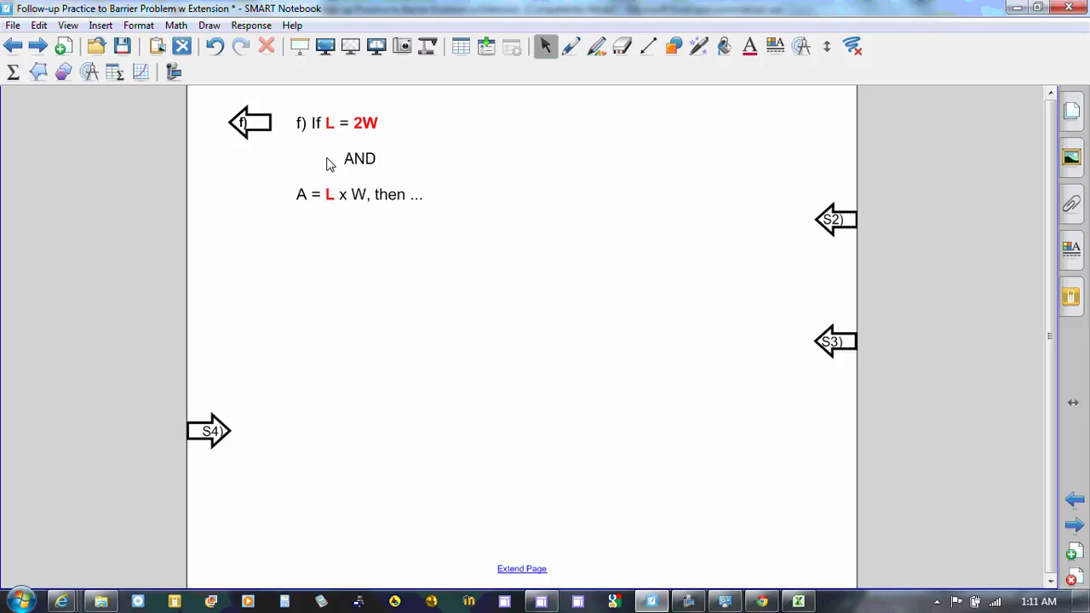